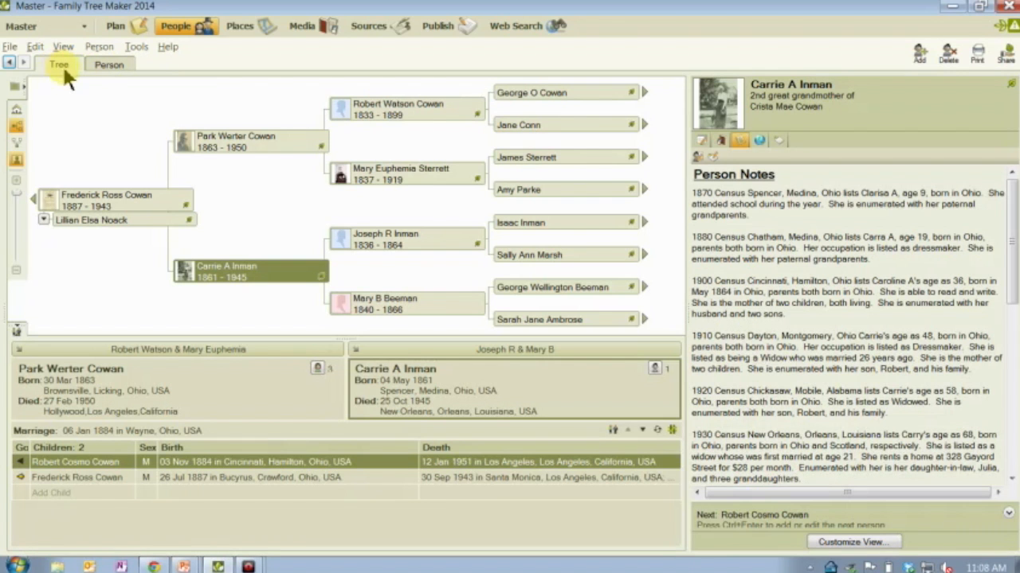
- View the 2nd great grandmother's facts and notes on her person page with the notes area enlarged, and return to the tree
left_click(115, 67)
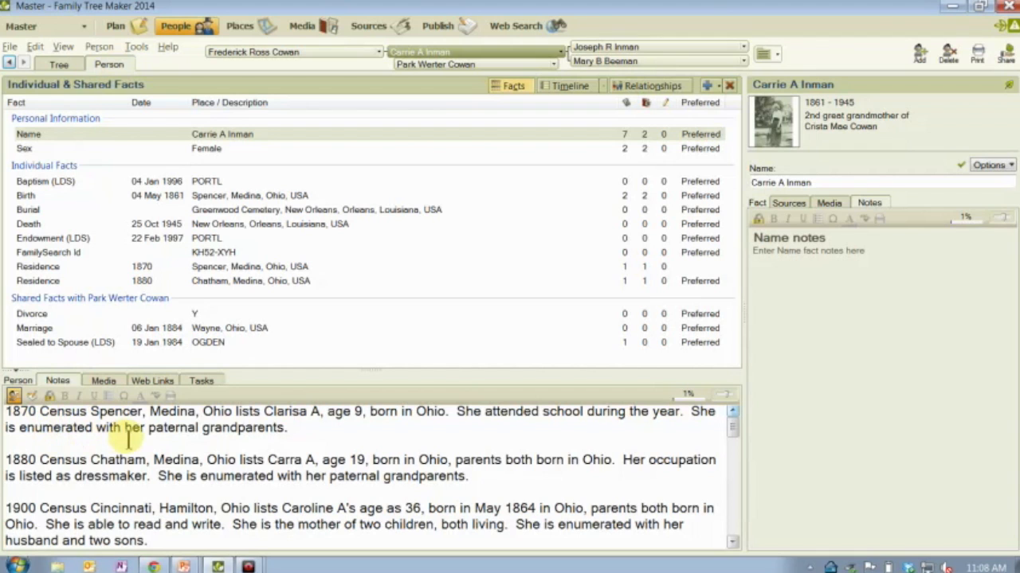
left_click_drag(311, 369, 330, 231)
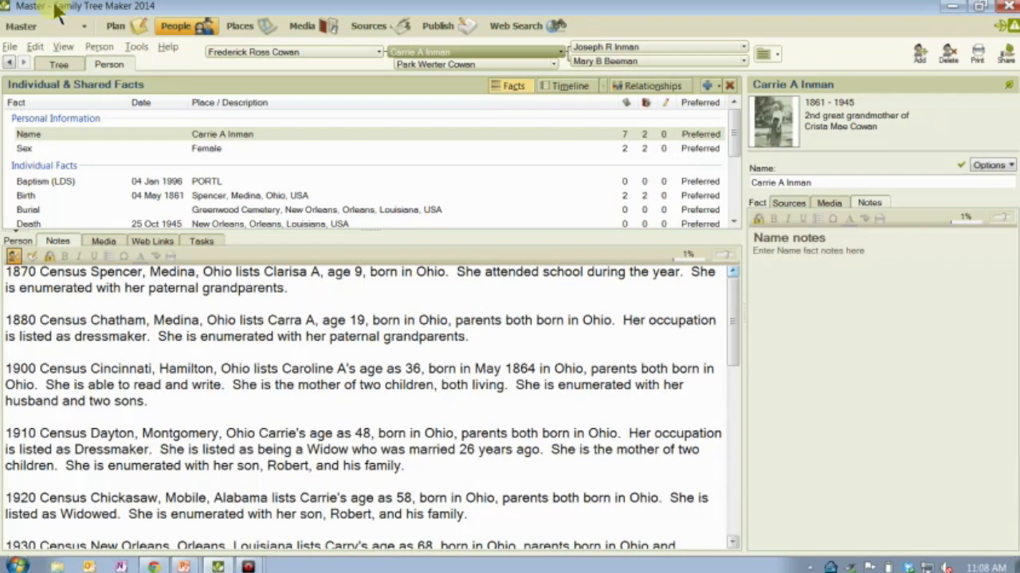
left_click(60, 66)
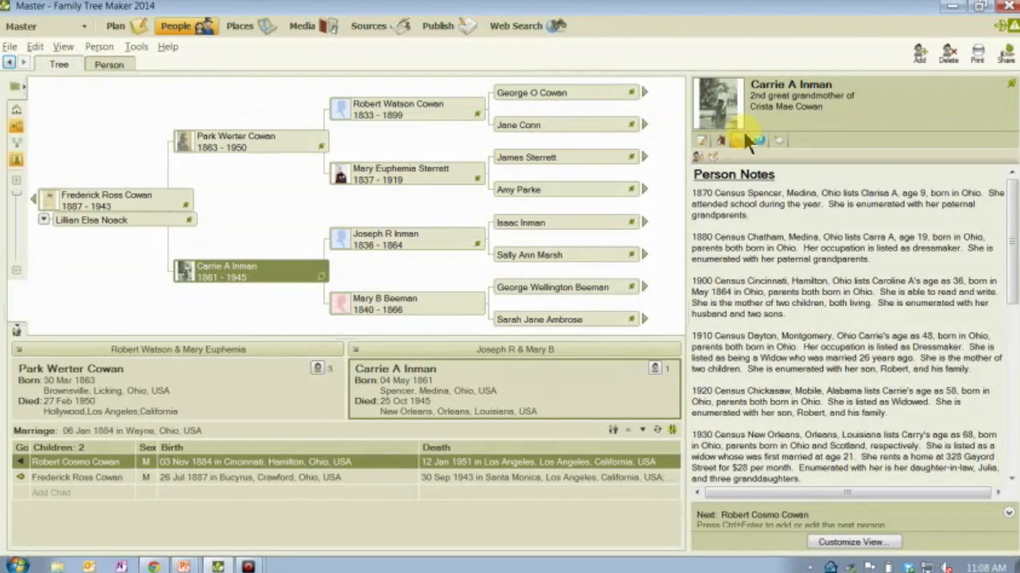
- Open the 2nd great grandmother's person notes in their own window and enlarge the displayed text
left_click(699, 155)
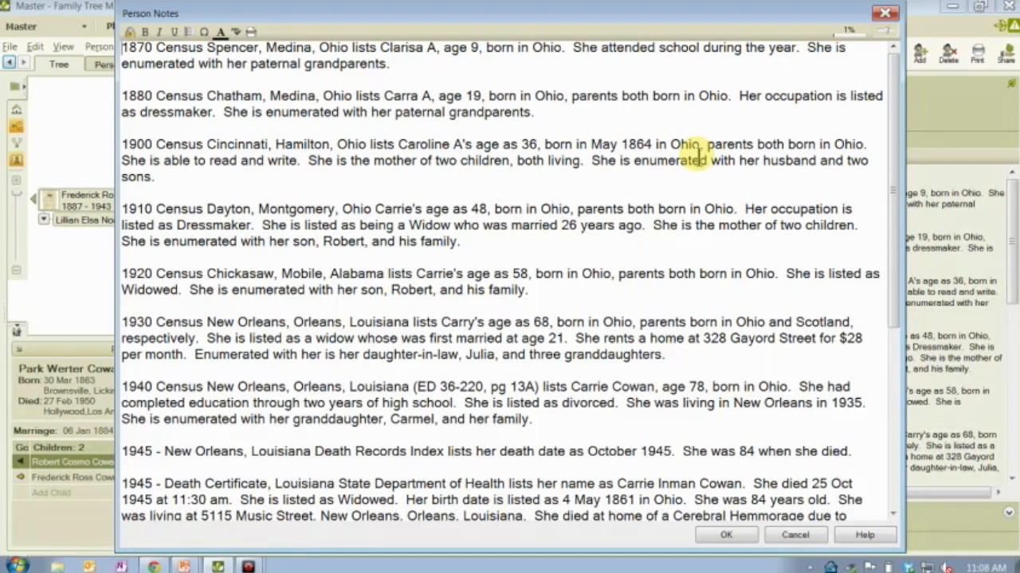
left_click(887, 35)
mouse_move(892, 31)
left_mouse_down()
mouse_move(877, 34)
mouse_move(896, 34)
left_mouse_up()
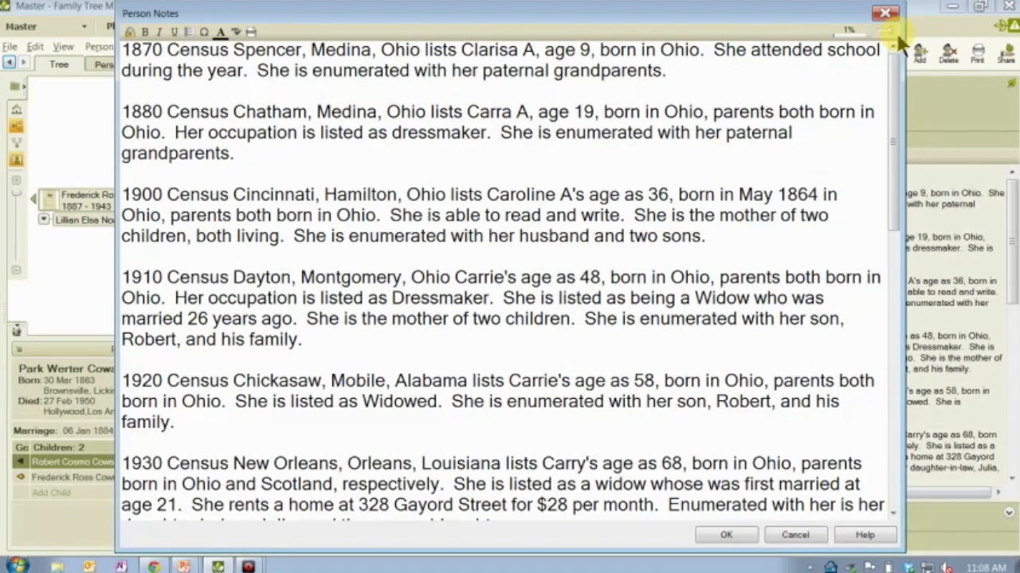
- Read through her person notes from the census entries to the 1945 death certificate and obituary, and return to the beginning
left_click(691, 71)
key("Down")
key("Down")
key("Down")
key("Down")
key("Down")
key("Down")
key("Down")
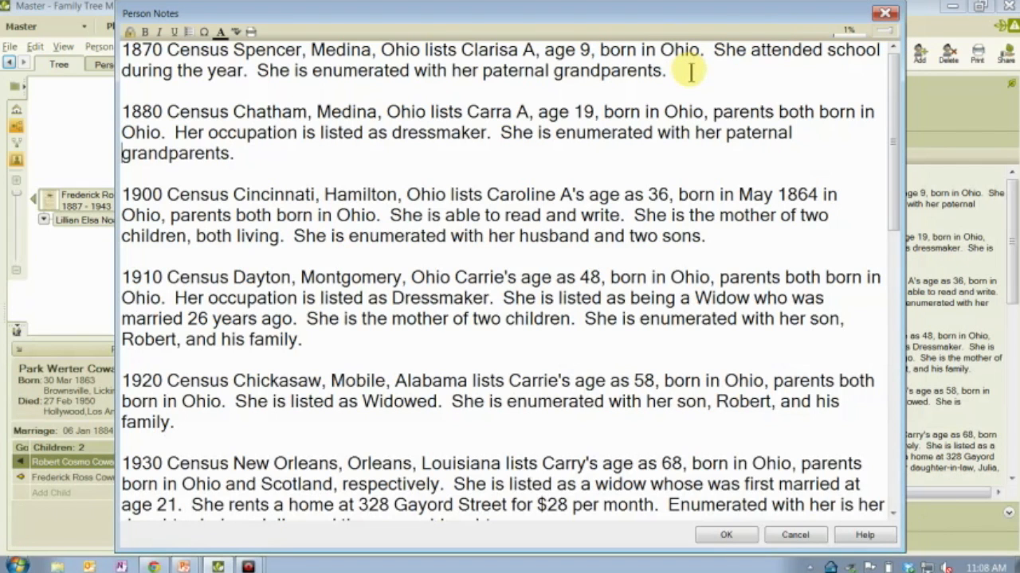
scroll(690, 71, "down", 7)
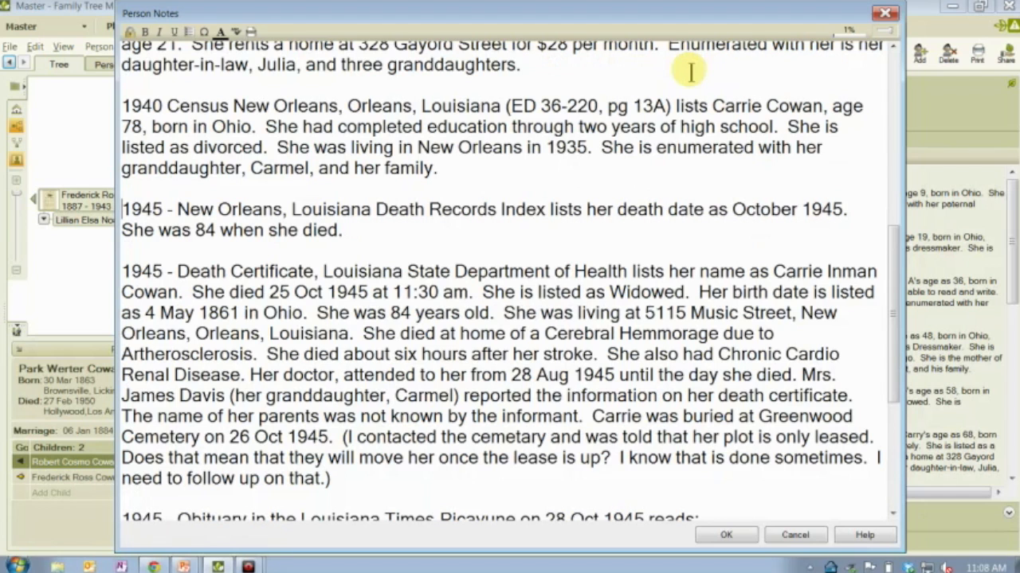
key("Down")
key("Down")
key("Down")
key("Down")
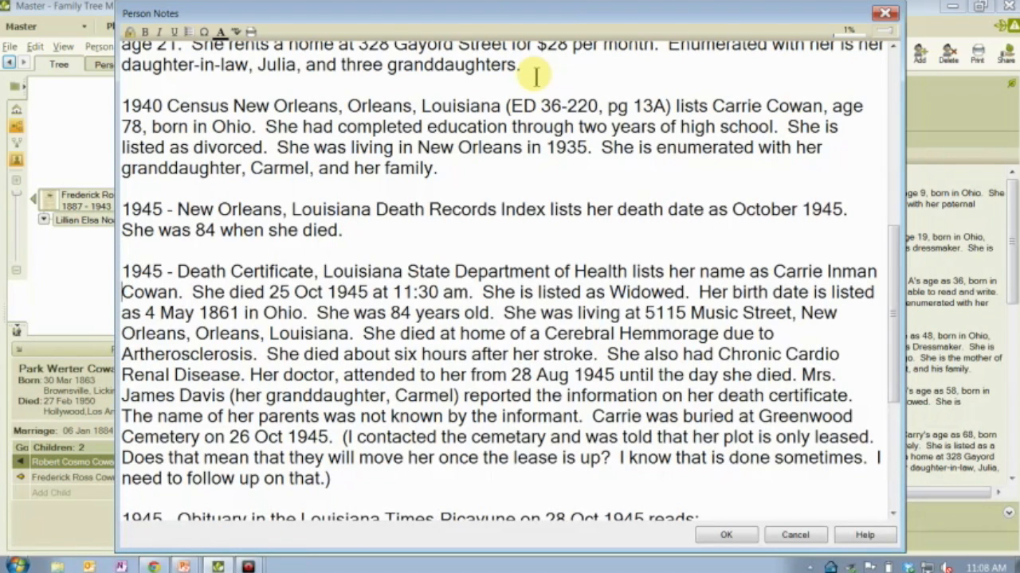
key("Page_Down")
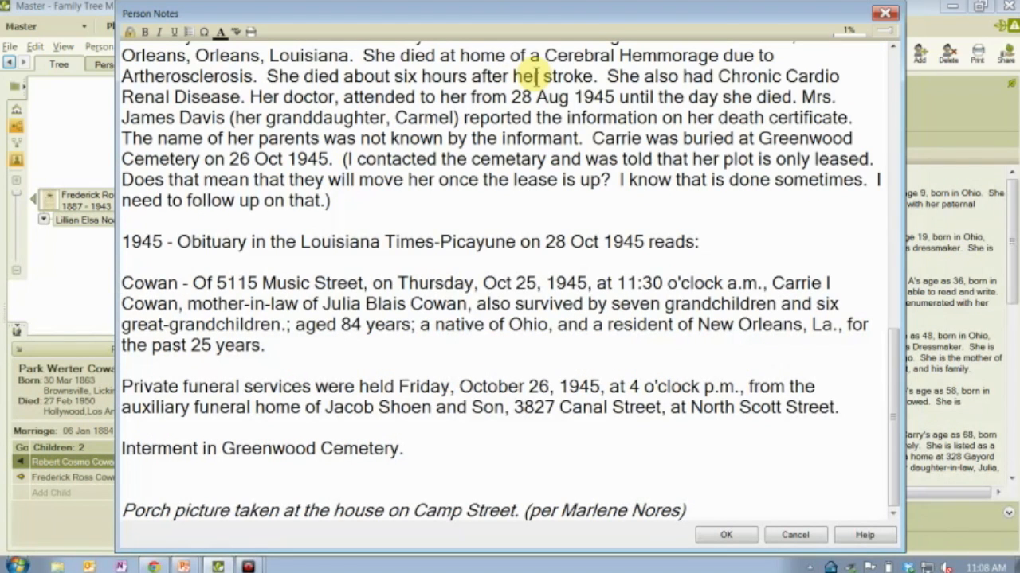
key("ctrl+End")
scroll(535, 75, "up", 12)
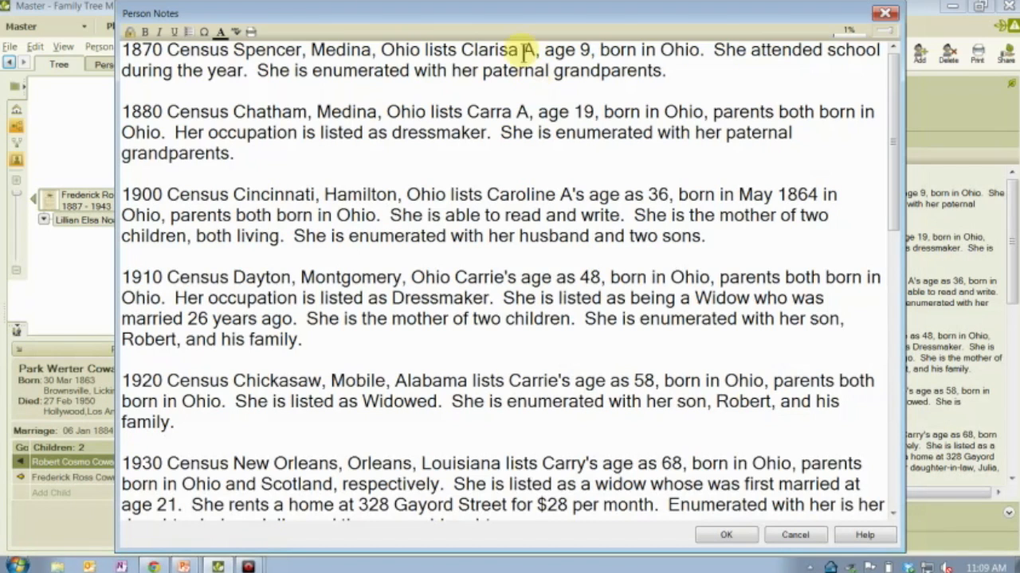
- Review the census entries, highlight the 1900 Census paragraph for Cincinnati, and close the person notes
left_click(272, 158)
key("Down")
key("Down")
key("Down")
key("Down")
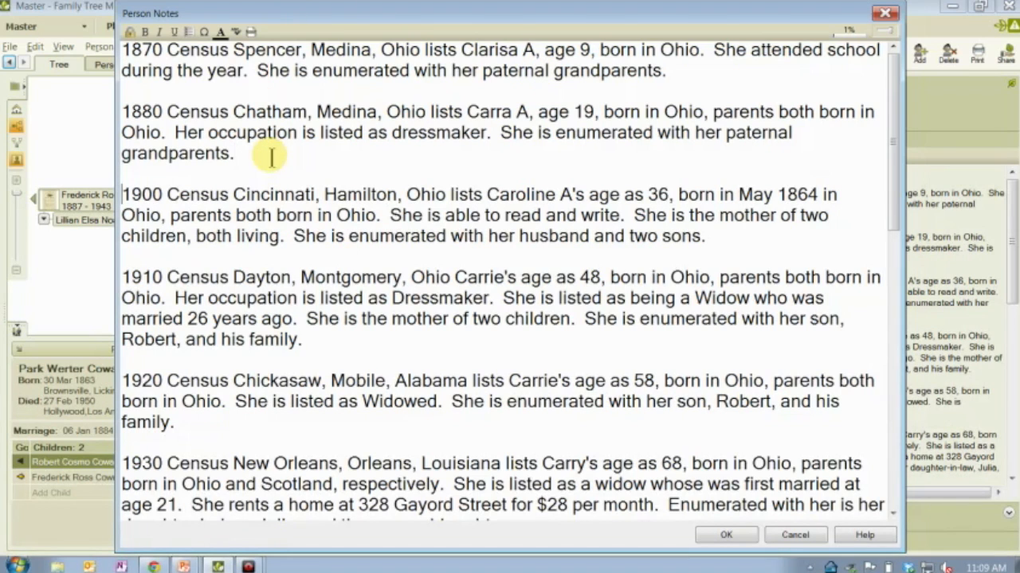
key("Down")
key("Down")
key("Down")
key("Down")
key("Down")
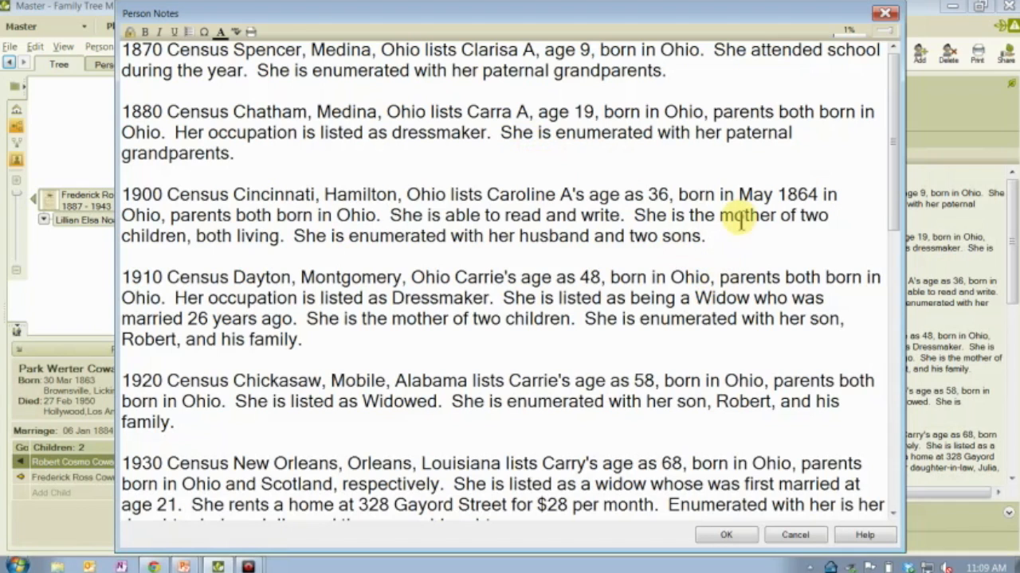
left_click_drag(707, 235, 117, 201)
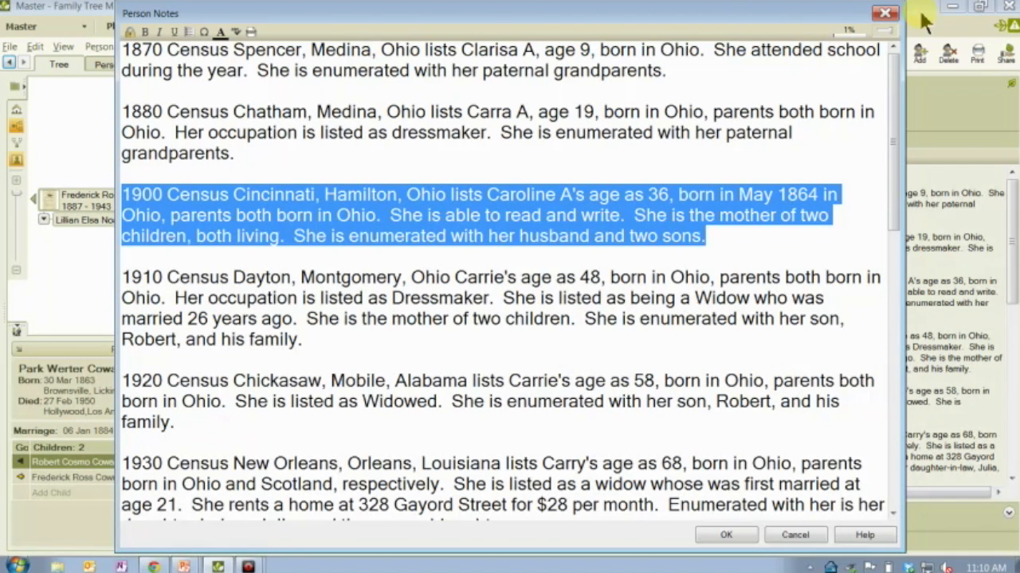
left_click(885, 15)
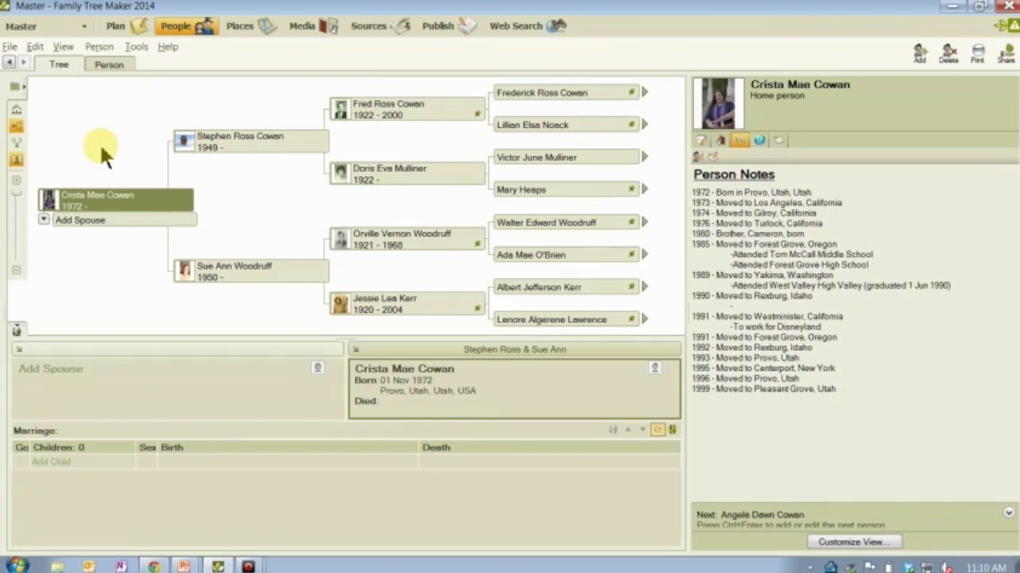
- Select the great grandfather born in 1885 in the home person's pedigree and examine the first entries of his person notes
left_click(613, 288)
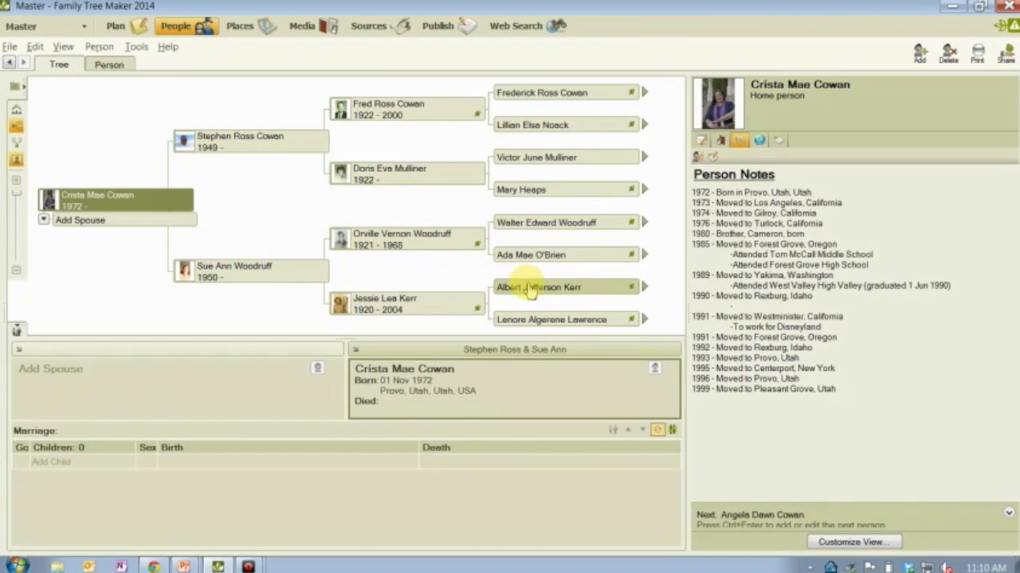
left_click(697, 156)
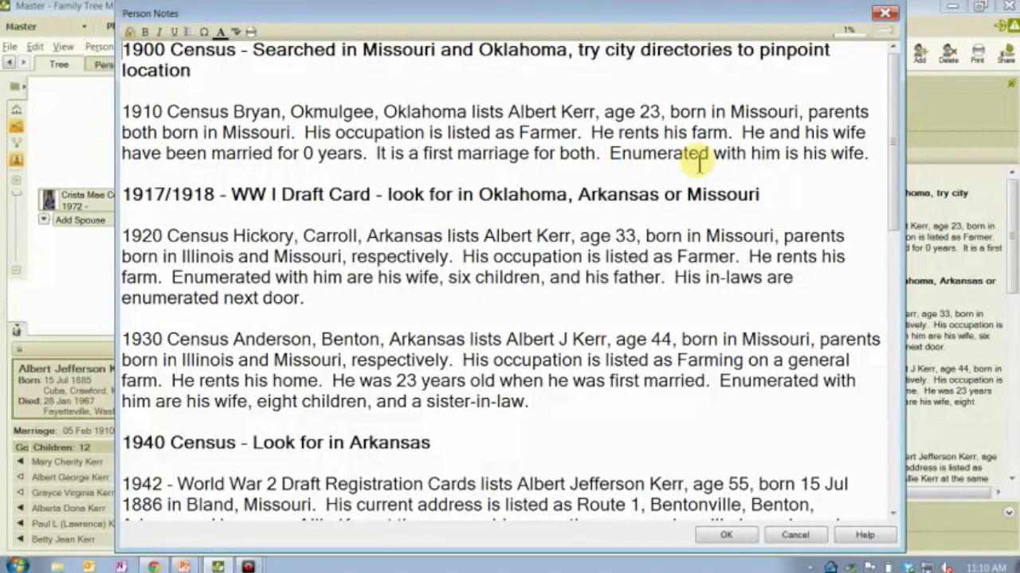
key("Down")
key("Down")
key("Down")
key("Down")
key("Down")
key("Down")
- Highlight in turn the bold research reminders for the 1917/1918 draft card, the 1900 Census and the 1940 Census
left_click_drag(785, 196, 239, 180)
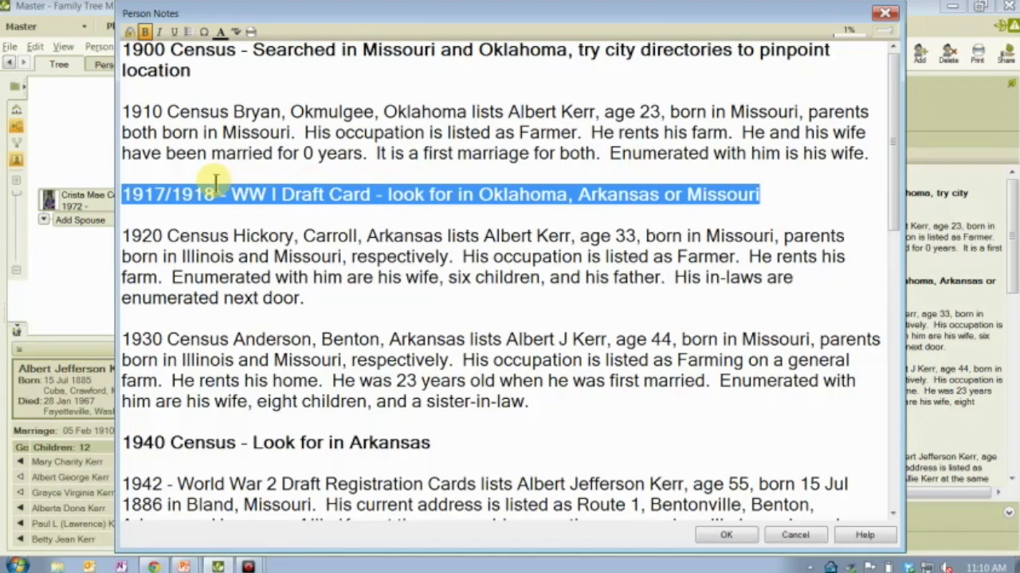
left_click_drag(191, 70, 119, 52)
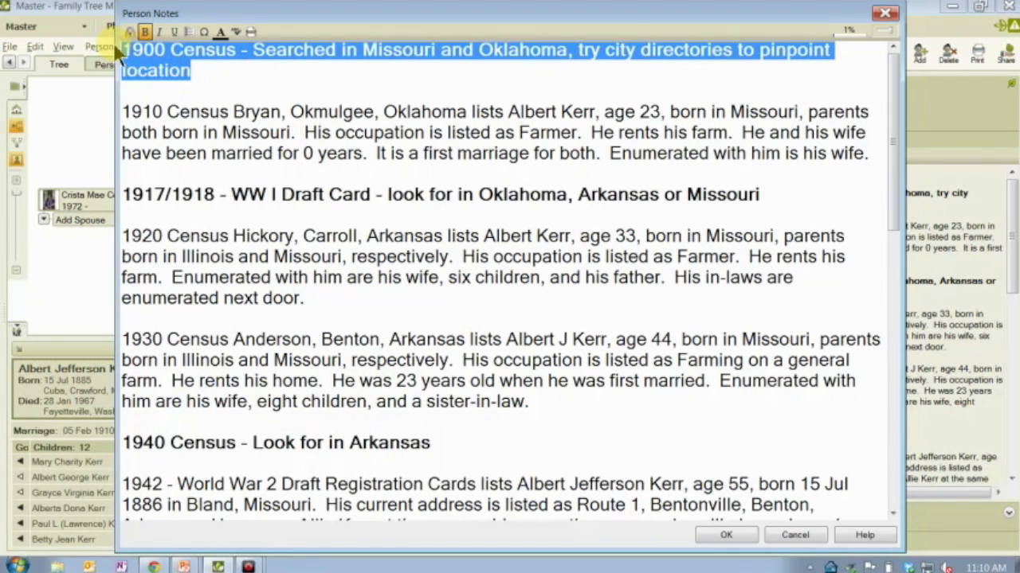
left_click_drag(432, 442, 130, 446)
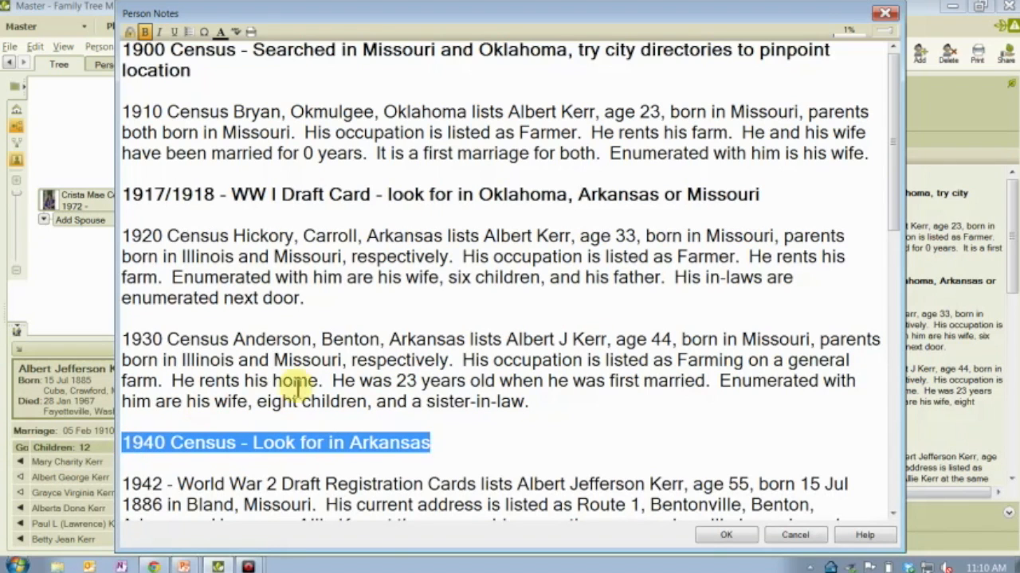
- Highlight the 1955 baptismal paragraph and the 1967 paragraph about Grandpa's death and burial
left_click_drag(893, 122, 900, 249)
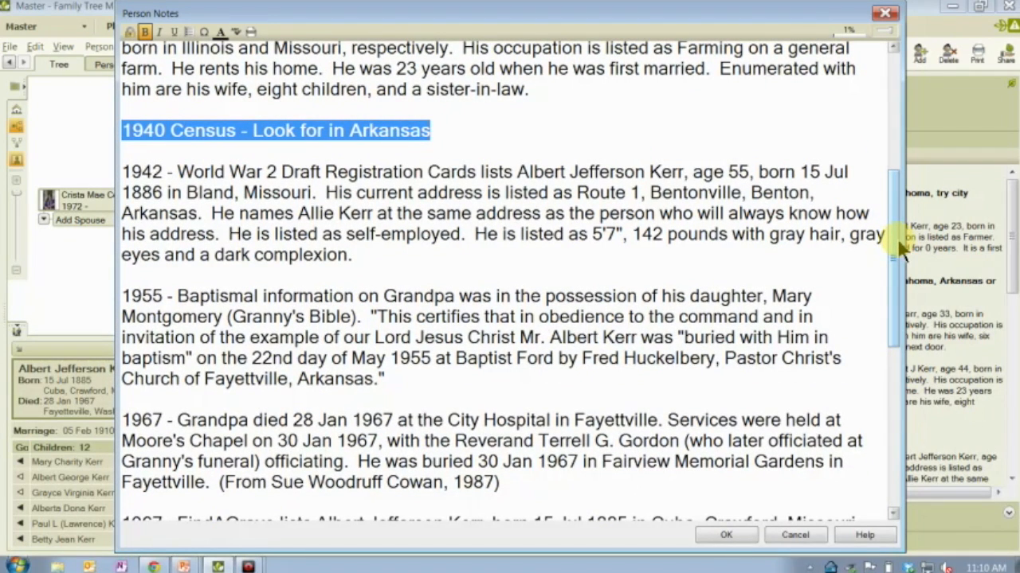
left_click_drag(900, 248, 912, 330)
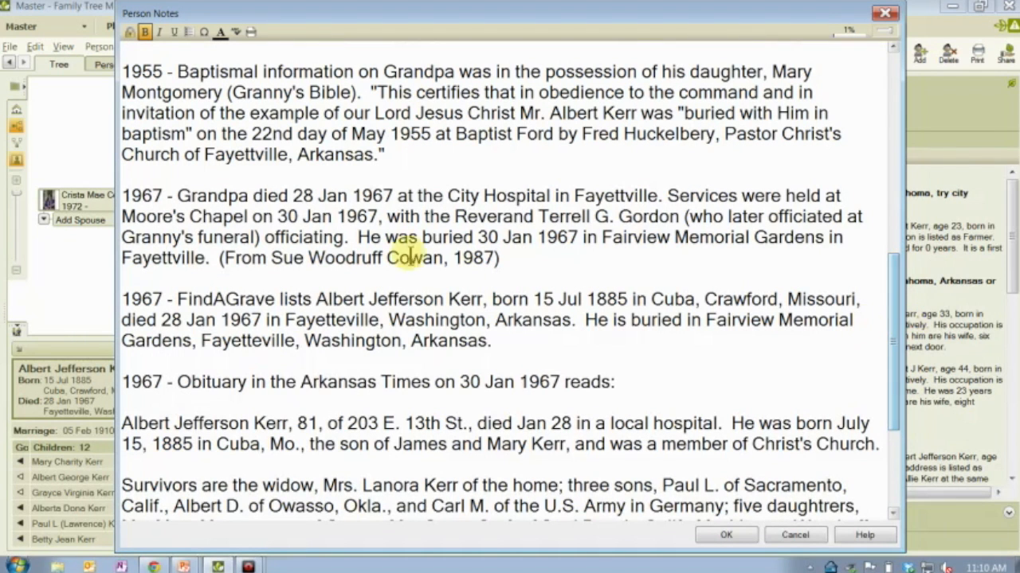
left_click_drag(386, 155, 109, 69)
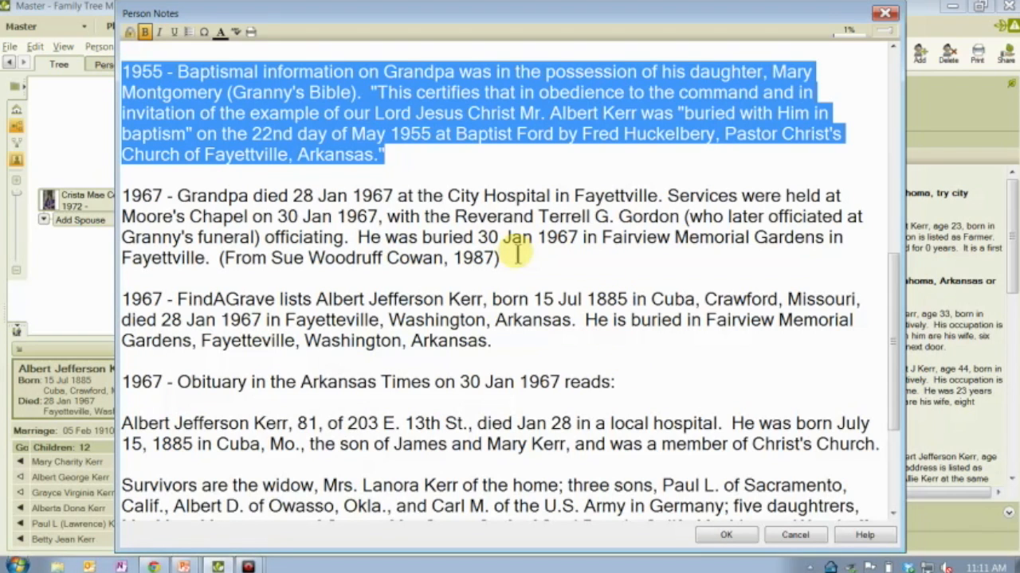
left_click_drag(516, 254, 128, 196)
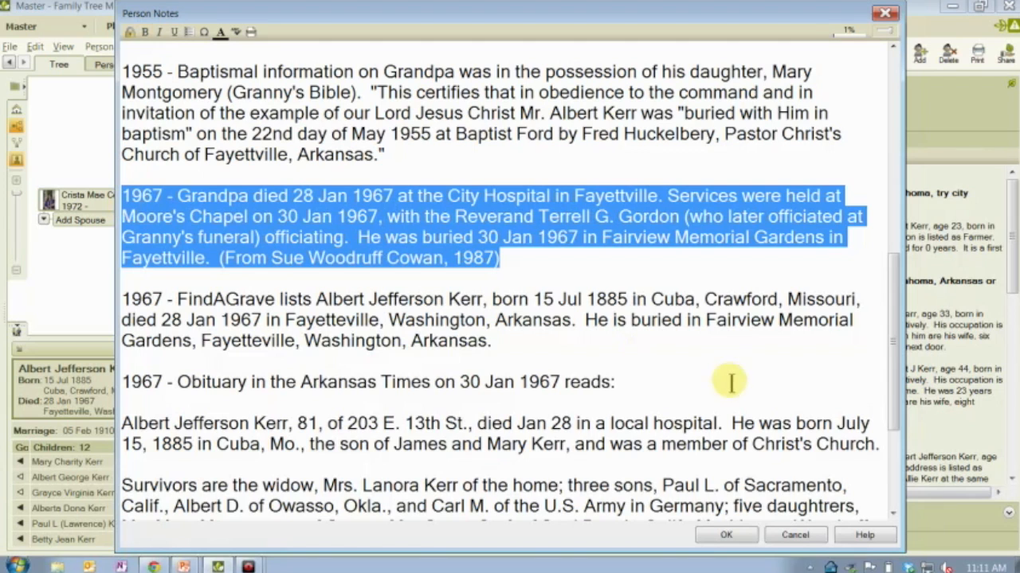
- Highlight the Personal Notes heading and nickname reminder at the end of the great grandfather's notes, and close the notes
left_click_drag(896, 342, 901, 418)
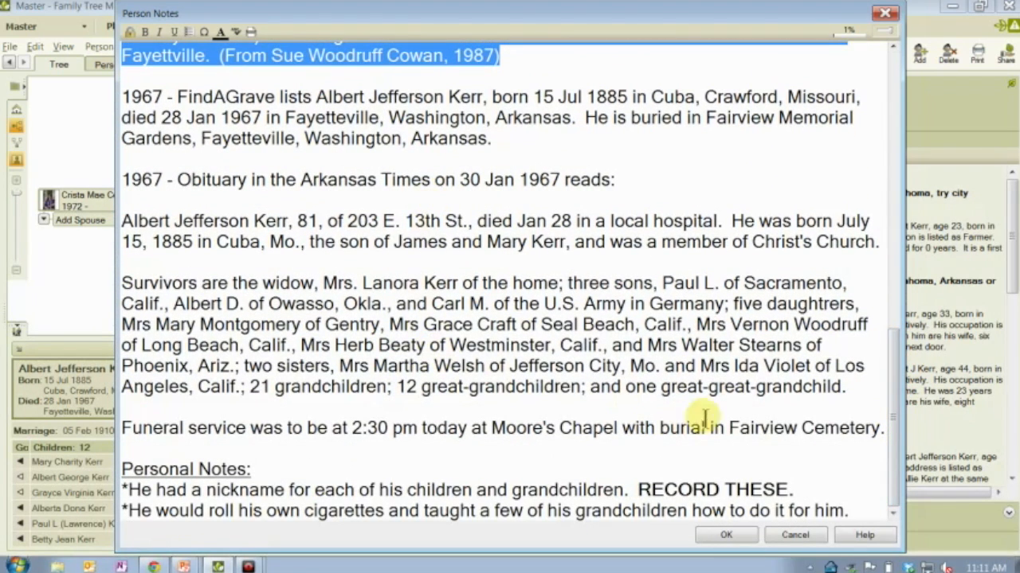
left_click_drag(122, 470, 121, 510)
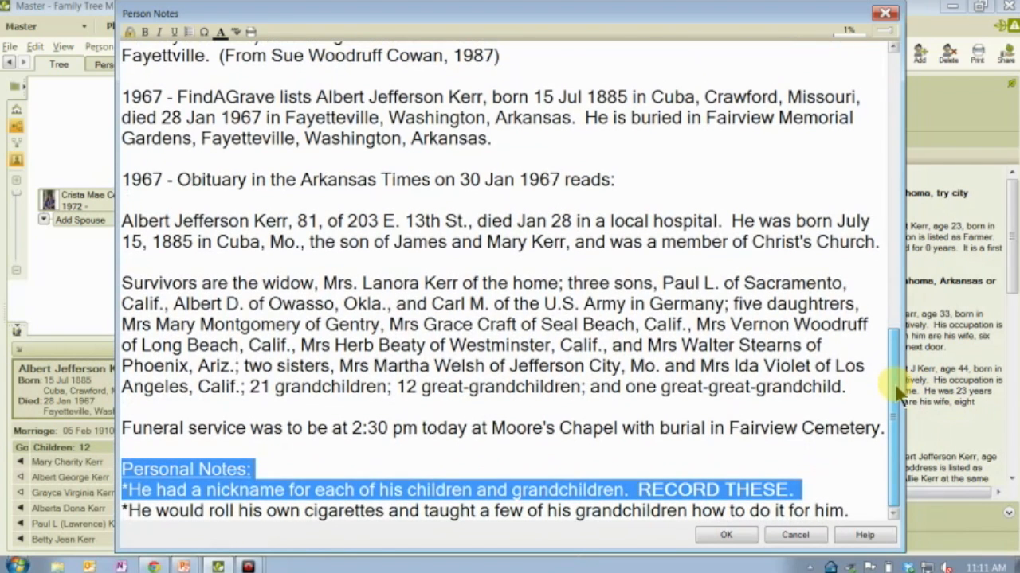
left_click_drag(898, 390, 902, 79)
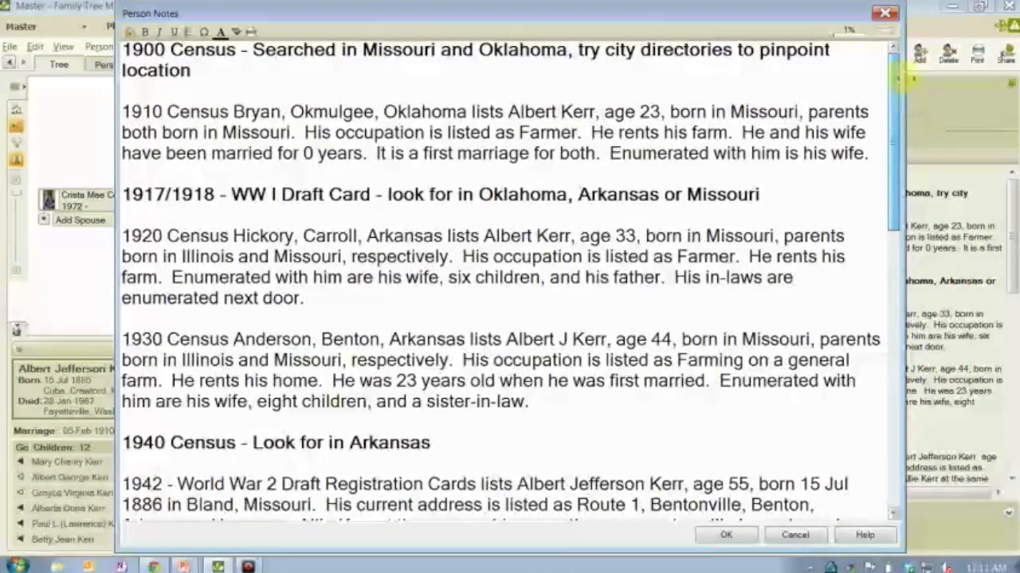
left_click(884, 13)
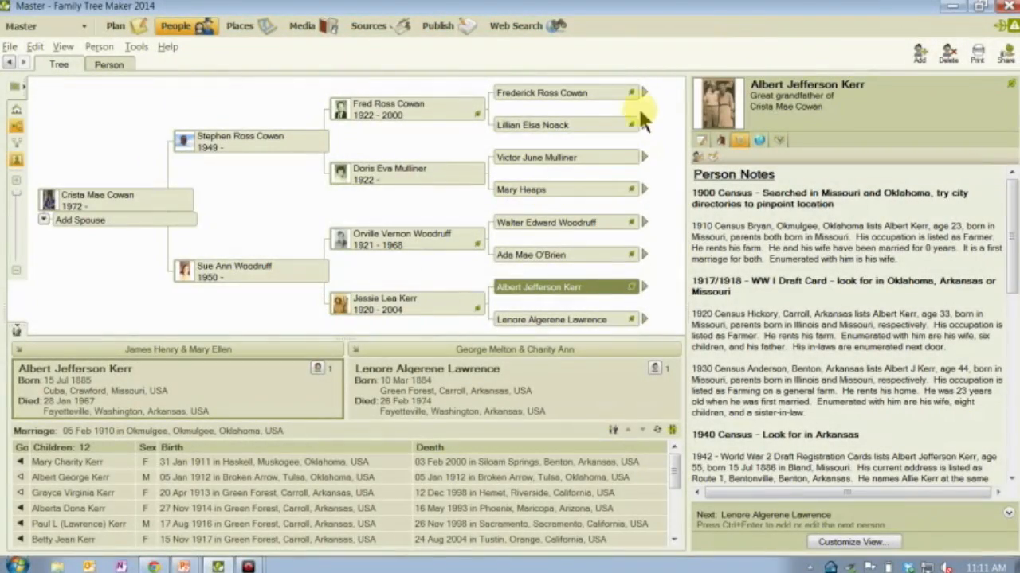
- Go to the 3rd great grandfather on the paternal line, open his person notes, and highlight the opening biographical paragraphs
left_click(641, 88)
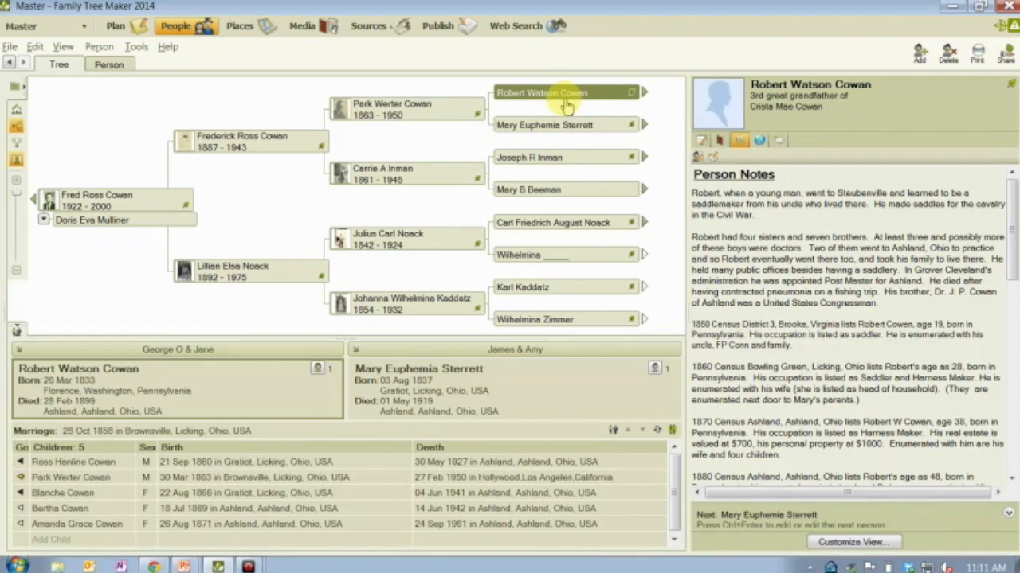
left_click(702, 156)
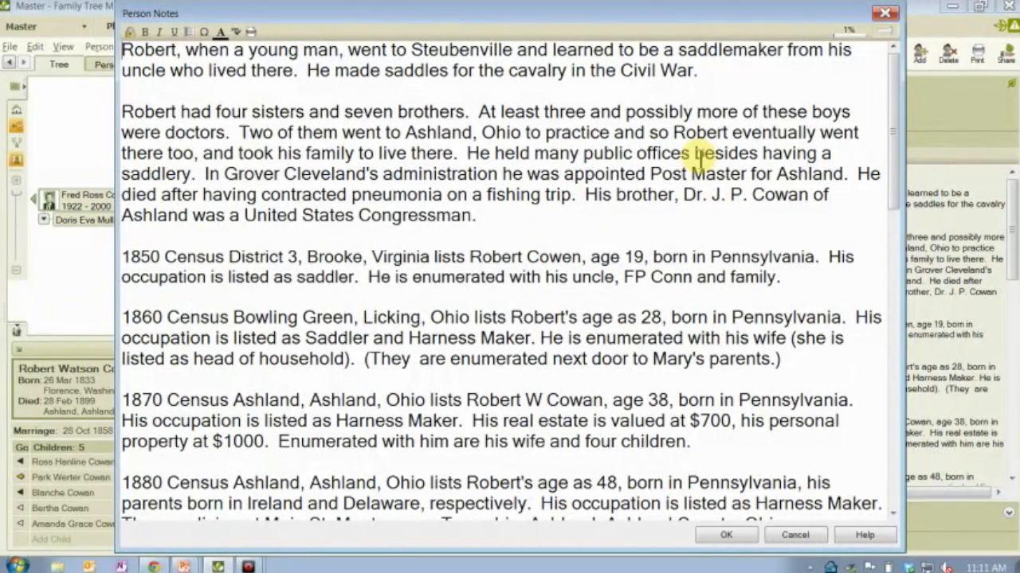
left_click_drag(487, 217, 134, 53)
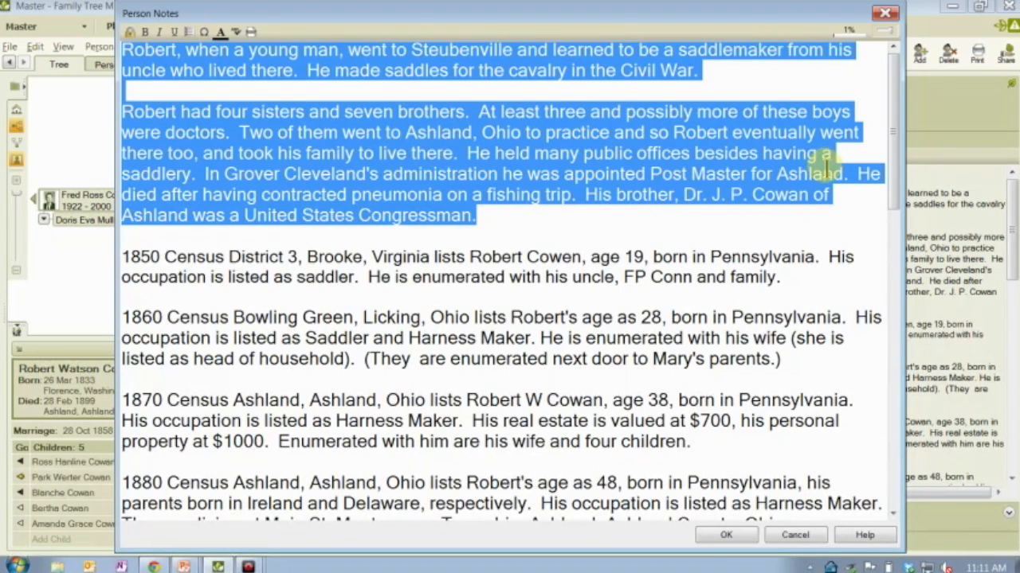
- Read his census entries and the excerpt from The History of Ashland County, Ohio, and close the notes
left_click(713, 217)
left_click_drag(892, 131, 905, 239)
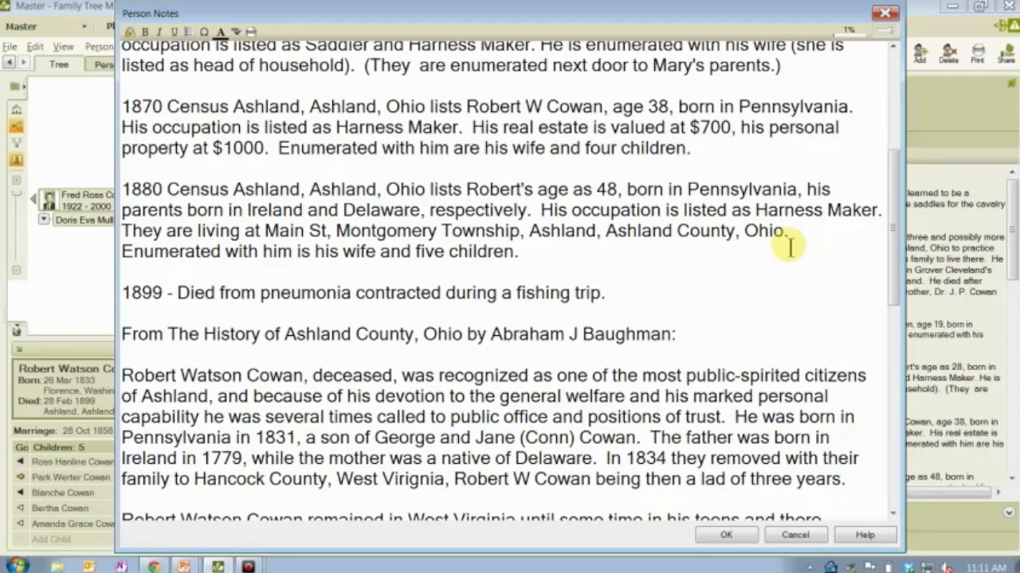
left_click_drag(891, 224, 905, 323)
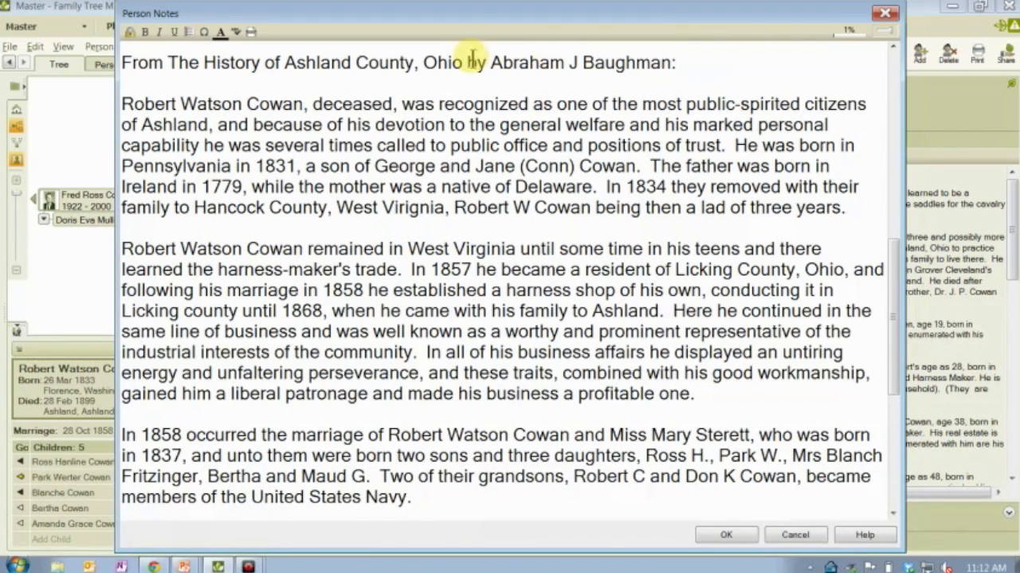
left_click_drag(895, 301, 904, 68)
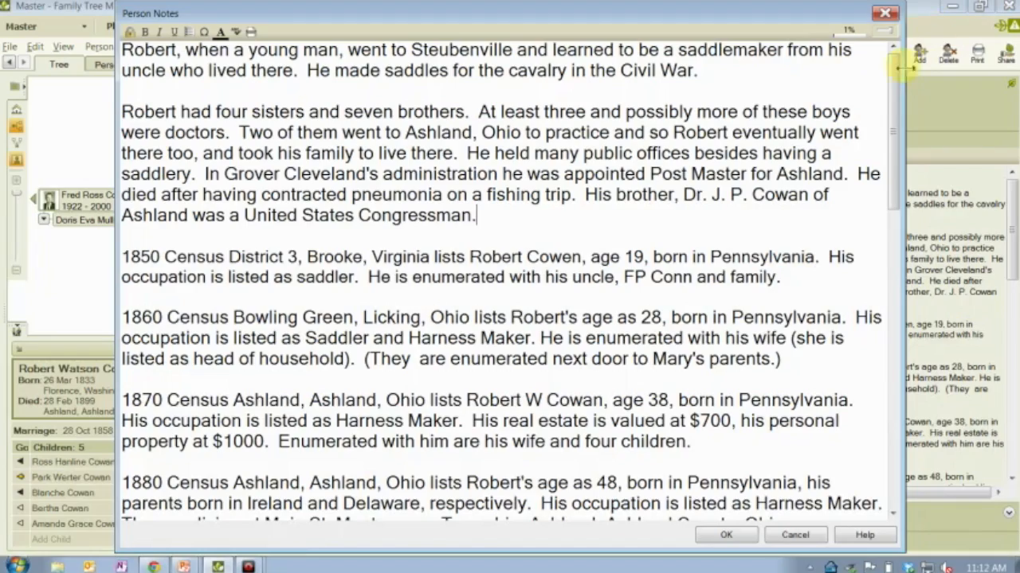
left_click_drag(894, 128, 947, 106)
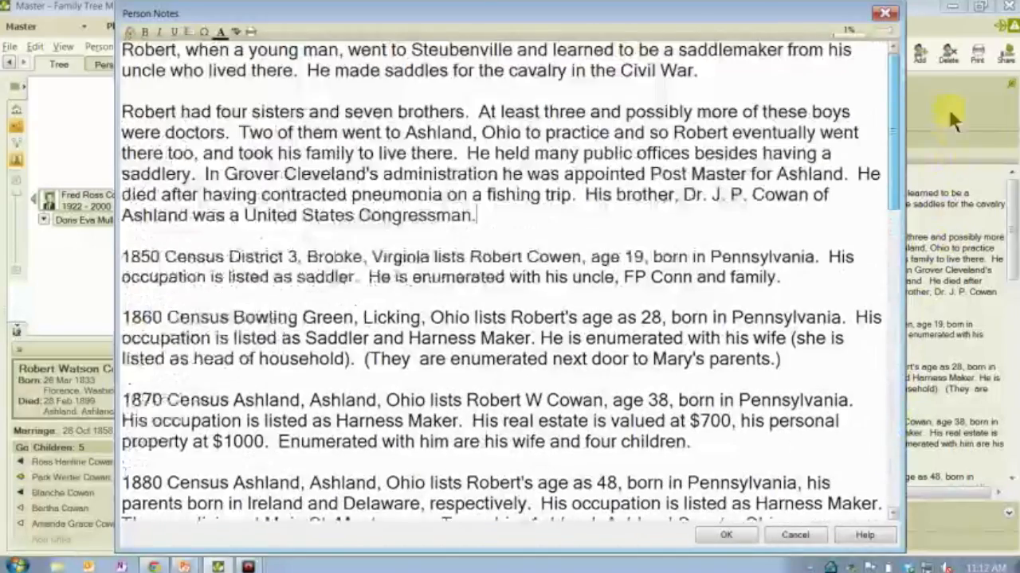
left_click(884, 16)
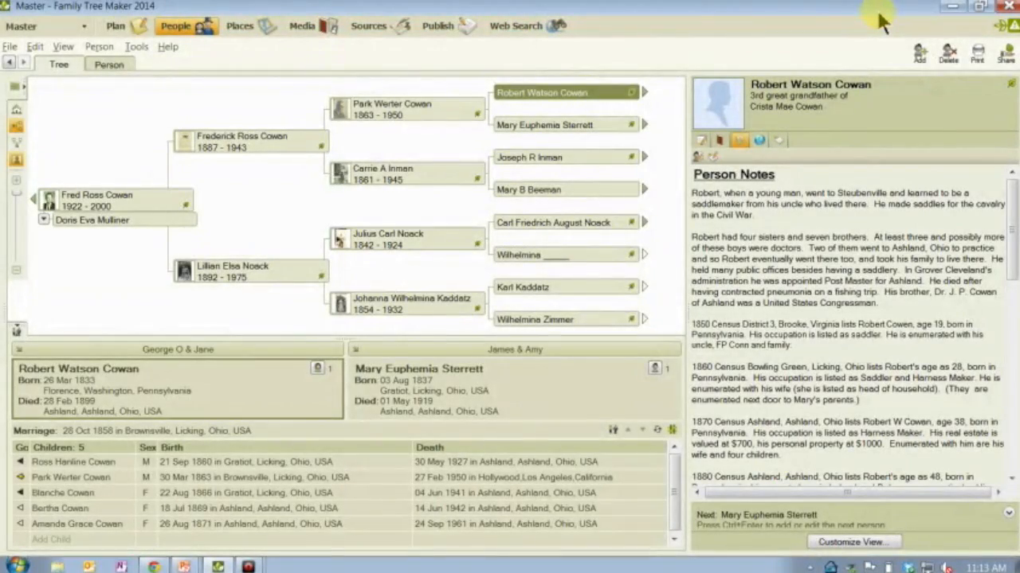
- Show the 3rd great grandfather's facts, narrow the editing pane, and give the pedigree more room by shrinking the editing pane and family group view
left_click(701, 141)
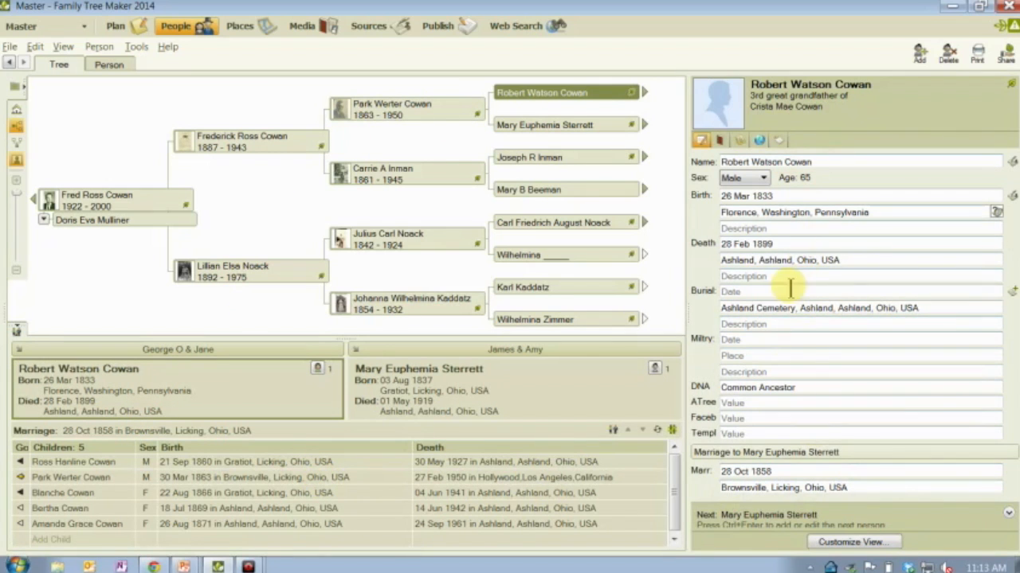
left_click_drag(689, 255, 726, 256)
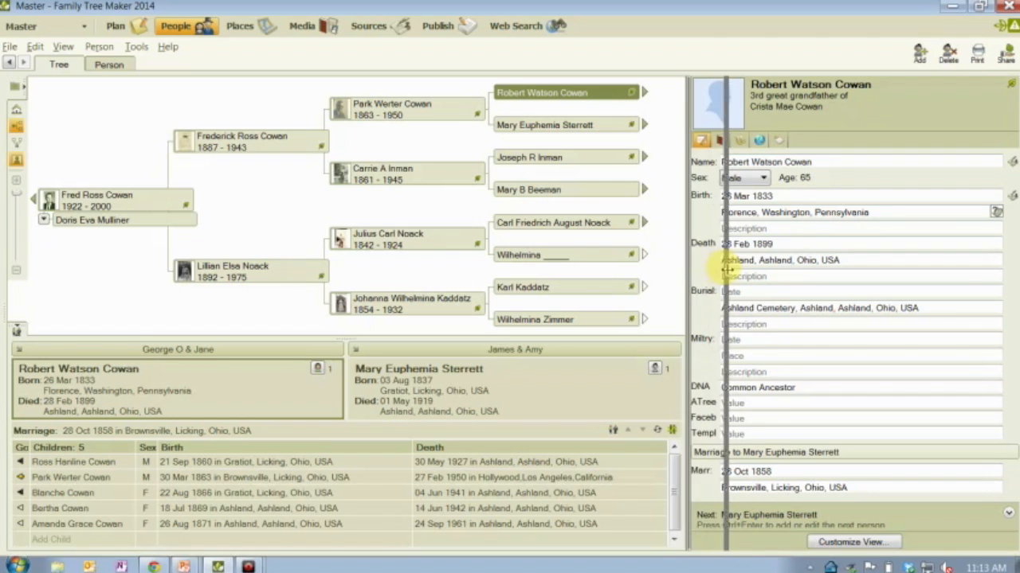
left_click_drag(571, 343, 578, 366)
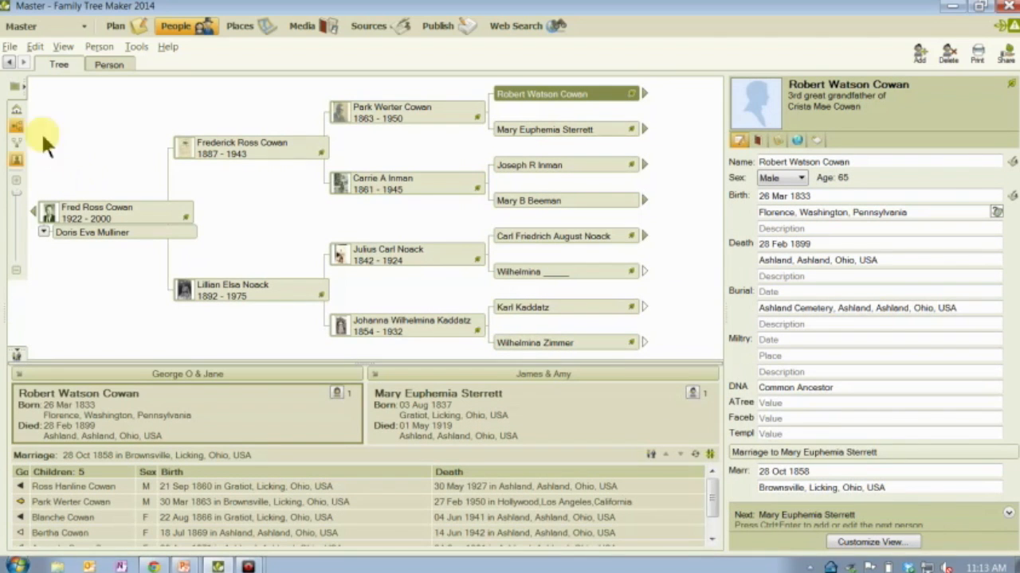
- Show the people index, widen it and its name column until full names fit, and hide the index again
left_click(16, 87)
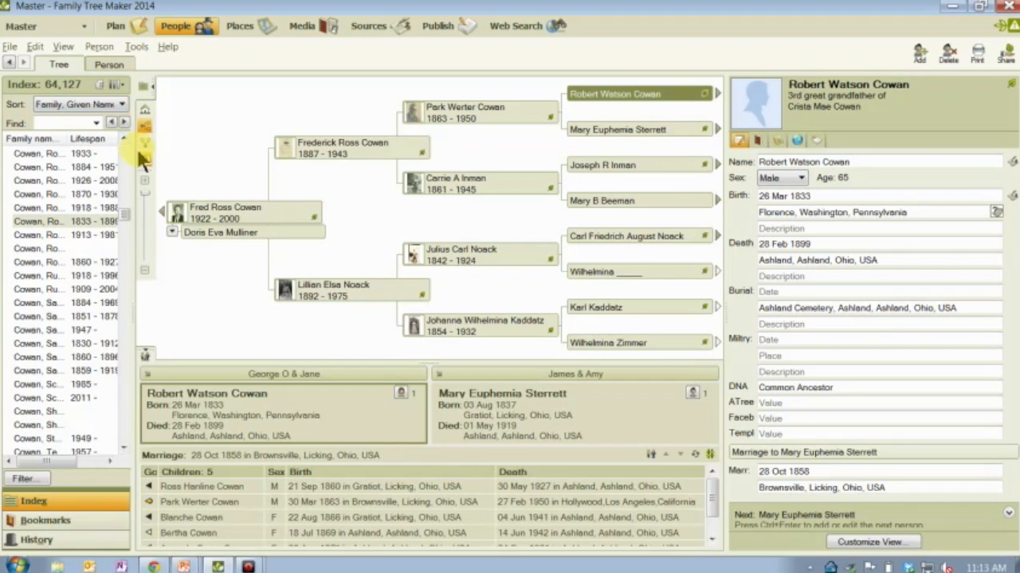
left_click_drag(137, 146, 191, 195)
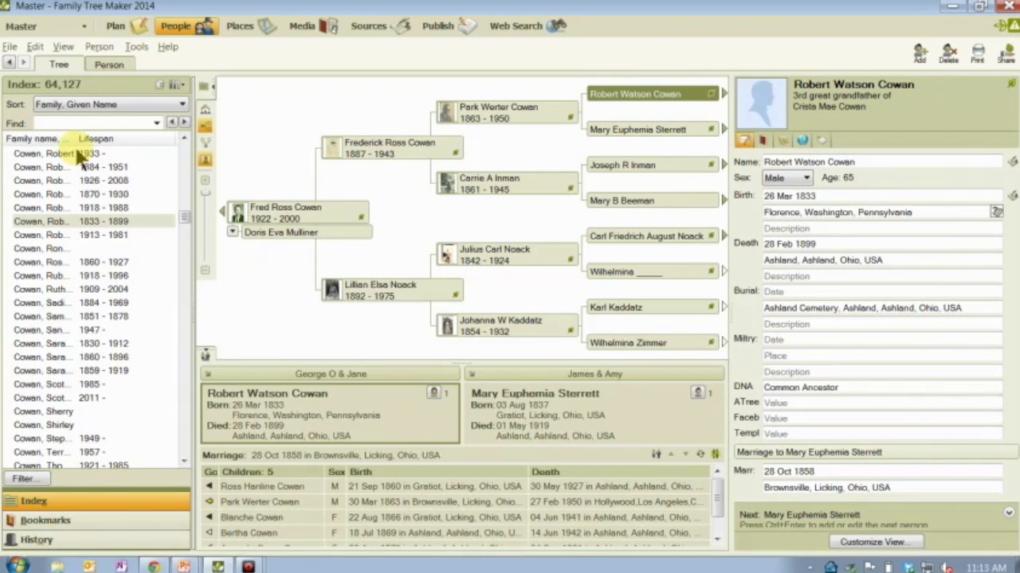
left_click_drag(76, 140, 112, 142)
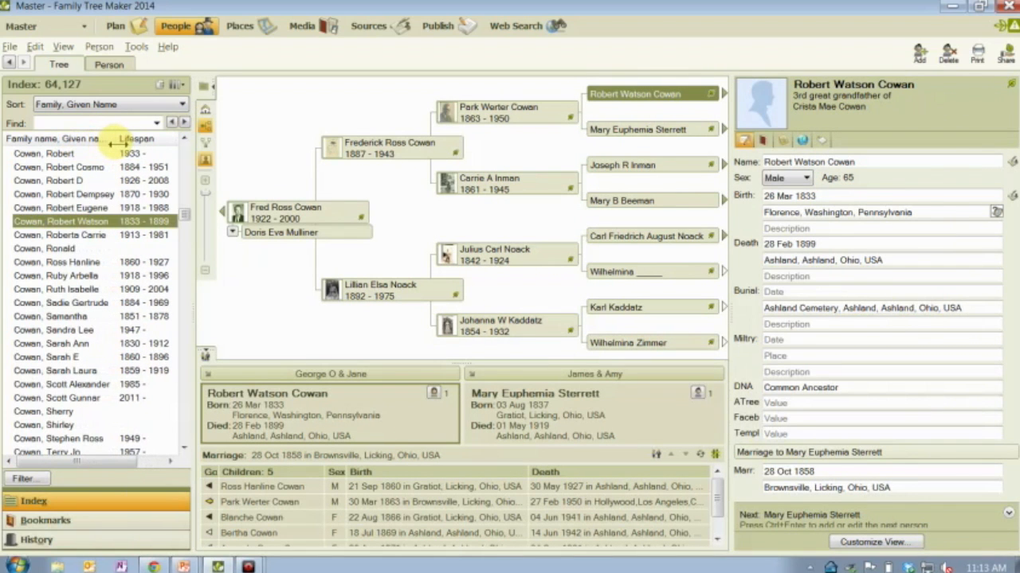
left_click(203, 86)
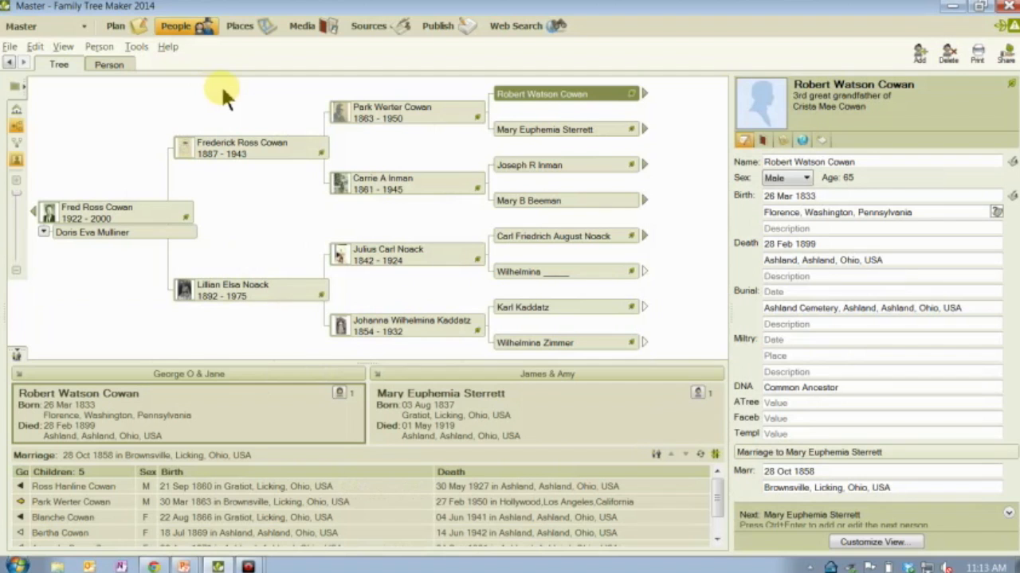
- View the facts of a 3rd great grandfather and a 2nd great grandfather on other branches, and reselect the uppermost 3rd great grandfather
left_click(532, 169)
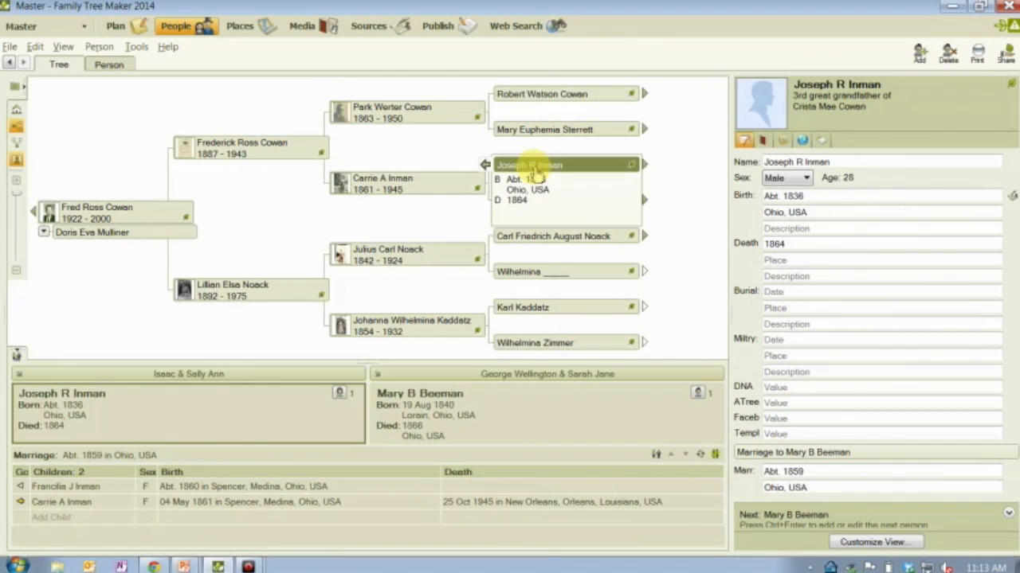
left_click(415, 253)
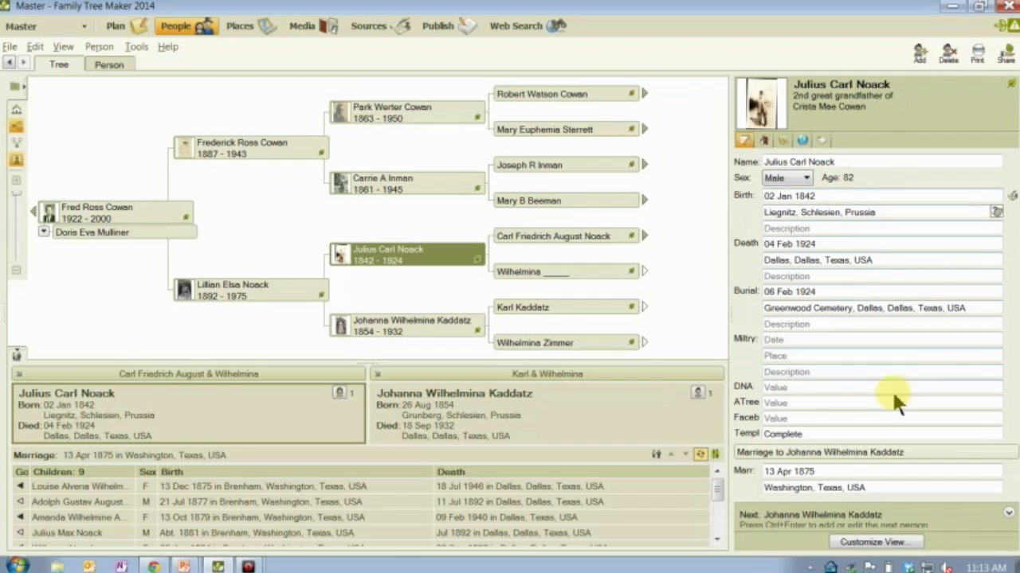
left_click(540, 95)
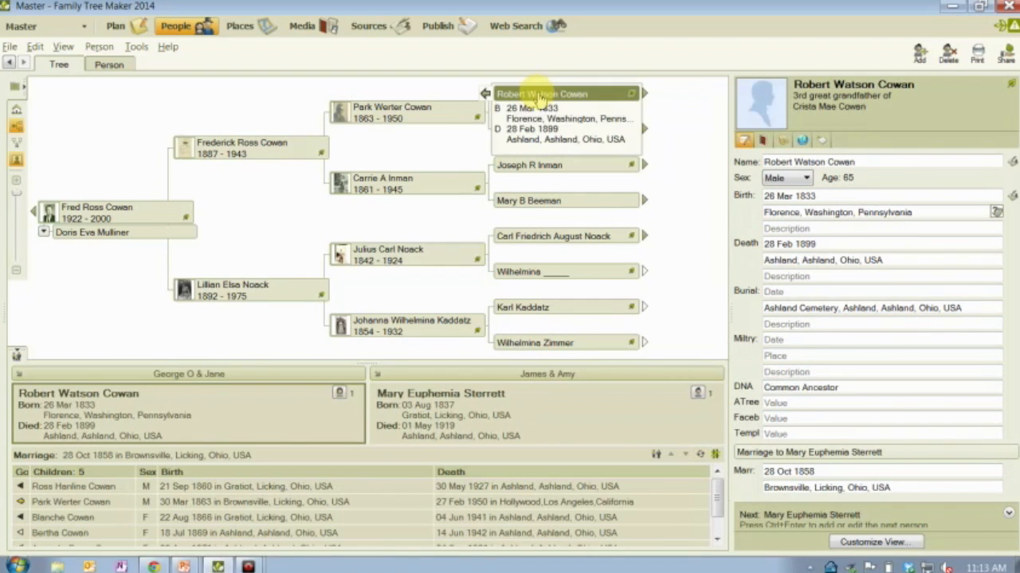
- View the 3rd great grandfather's person notes in their own window and on his person page, and return to the pedigree
left_click(784, 143)
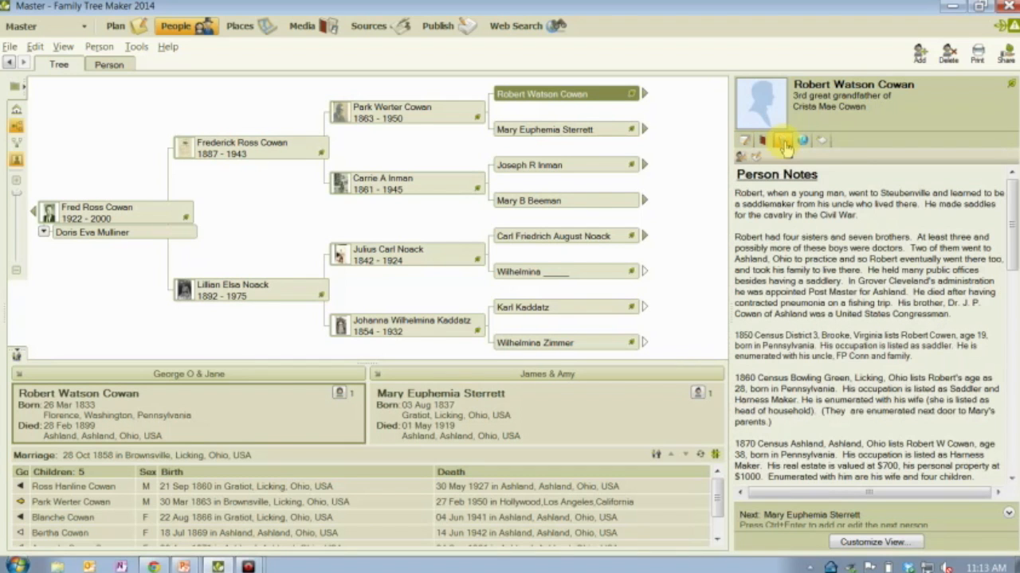
left_click(743, 160)
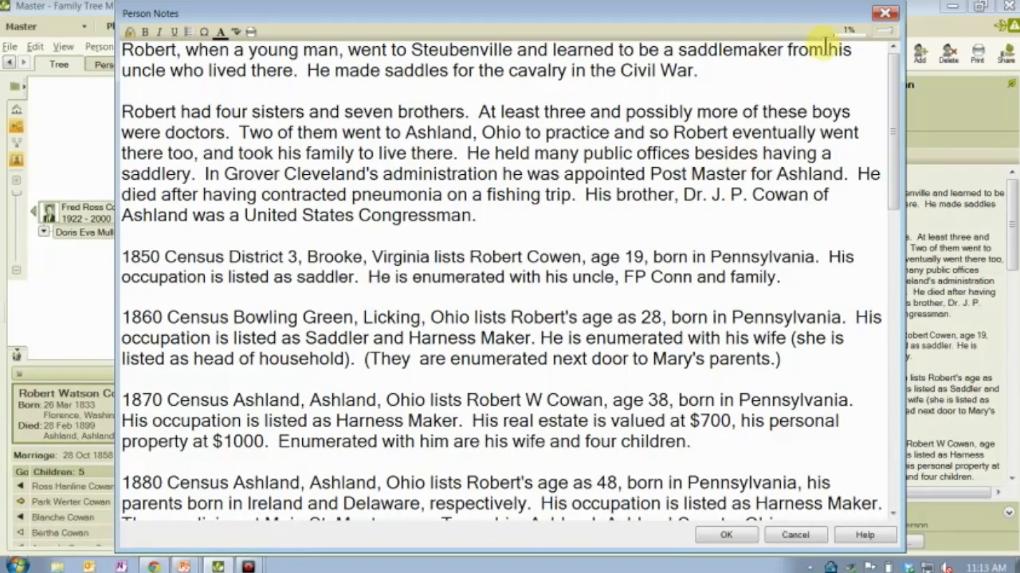
left_click(881, 16)
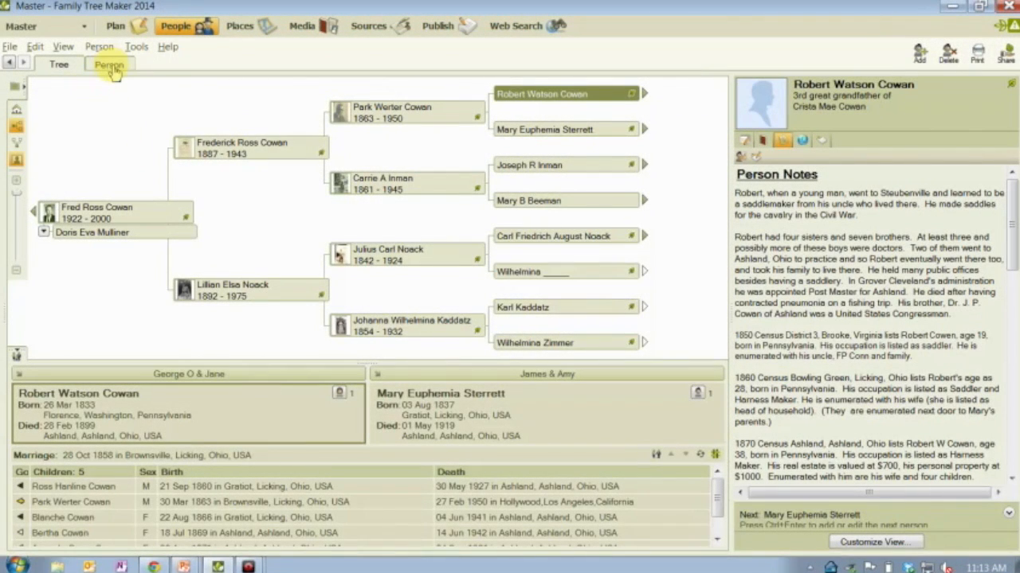
left_click(112, 68)
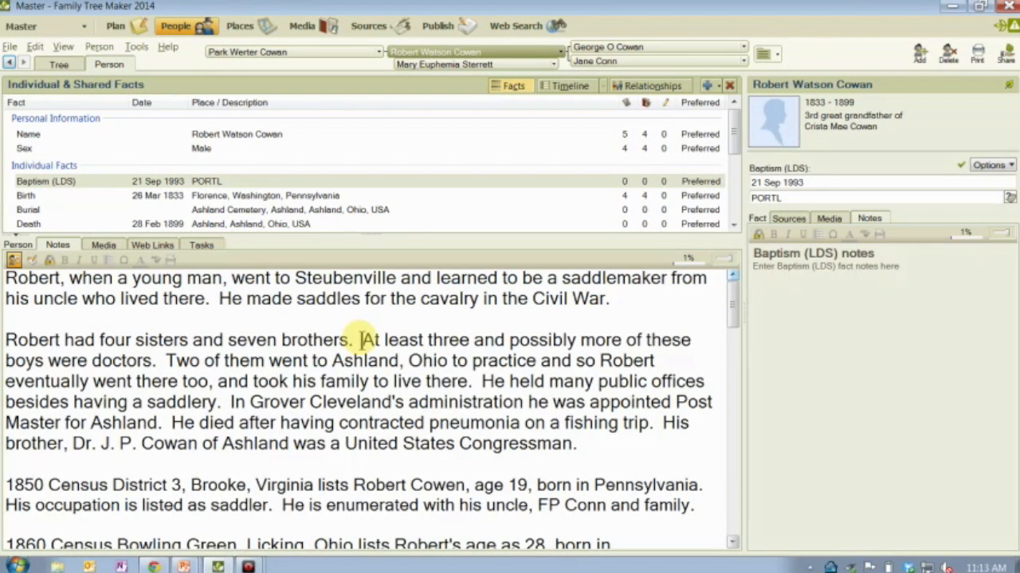
left_click(57, 67)
- Switch to the Ancestry.com online tree in the browser and open the same 3rd great grandfather's profile page
key("alt+Tab")
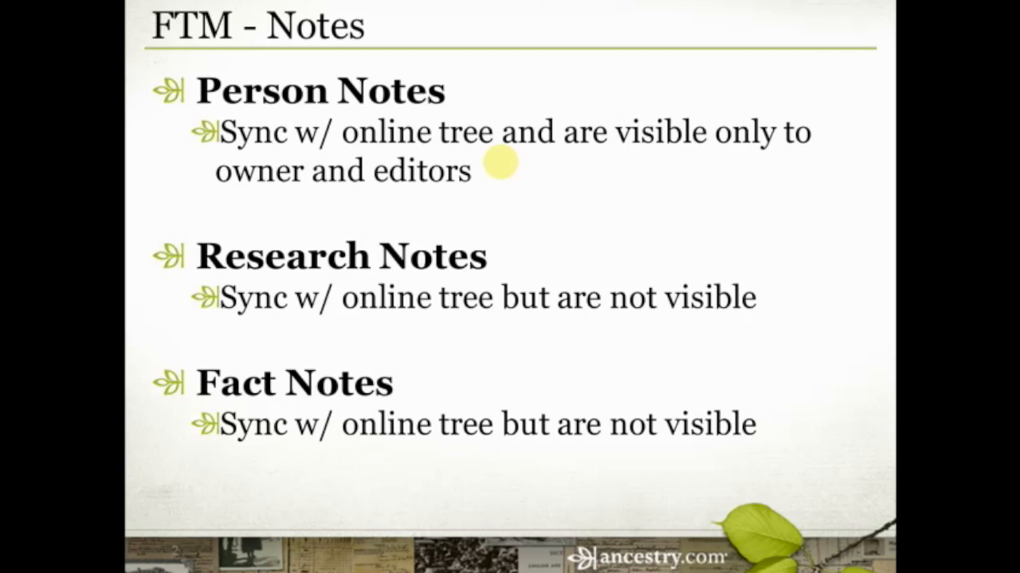
key("alt+Tab")
key("alt+Tab")
key("alt+Tab")
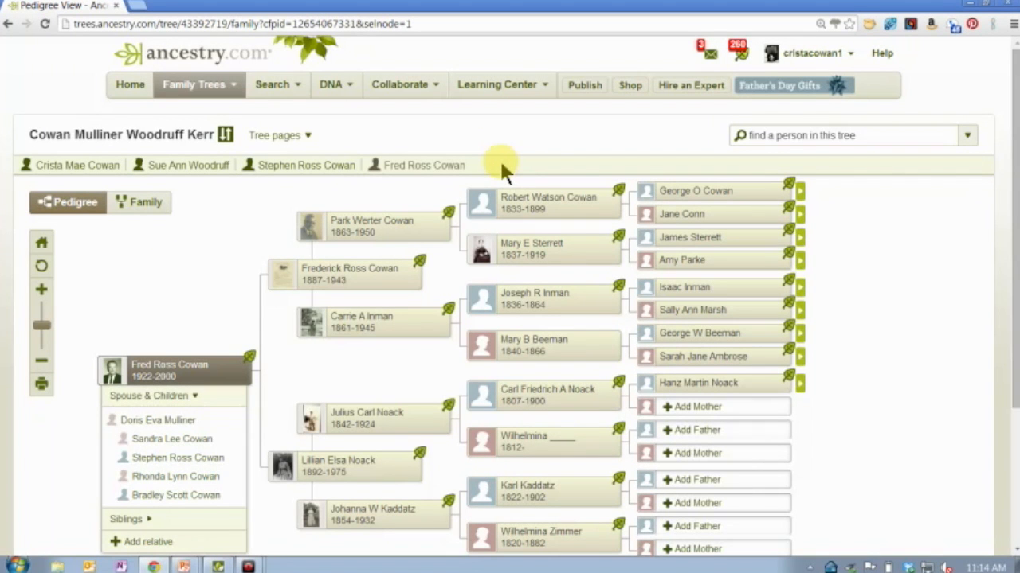
left_click(515, 200)
left_click(505, 225)
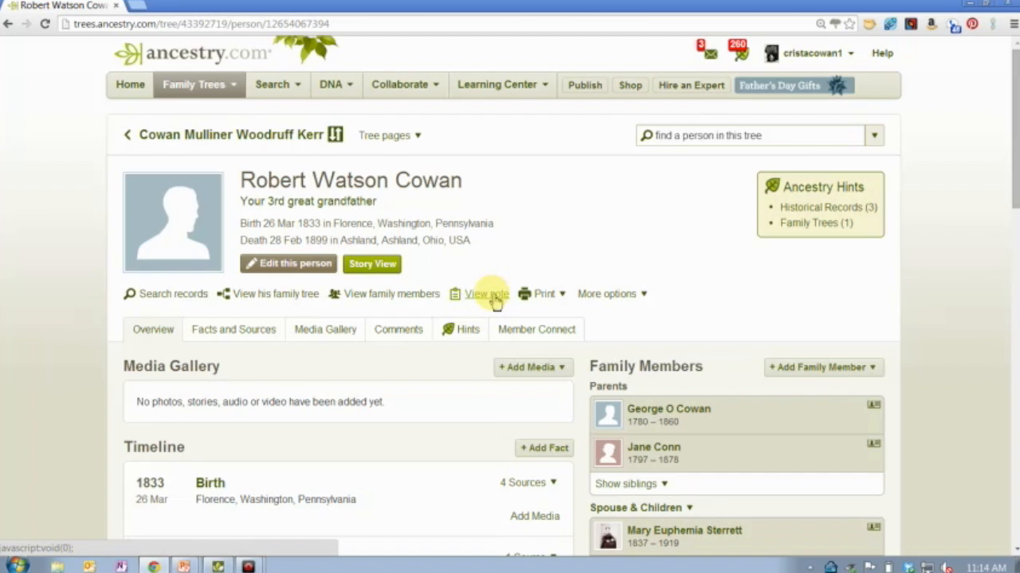
- Open the note on his online profile, enlarge its window, read through to the end, and close it
left_click(487, 295)
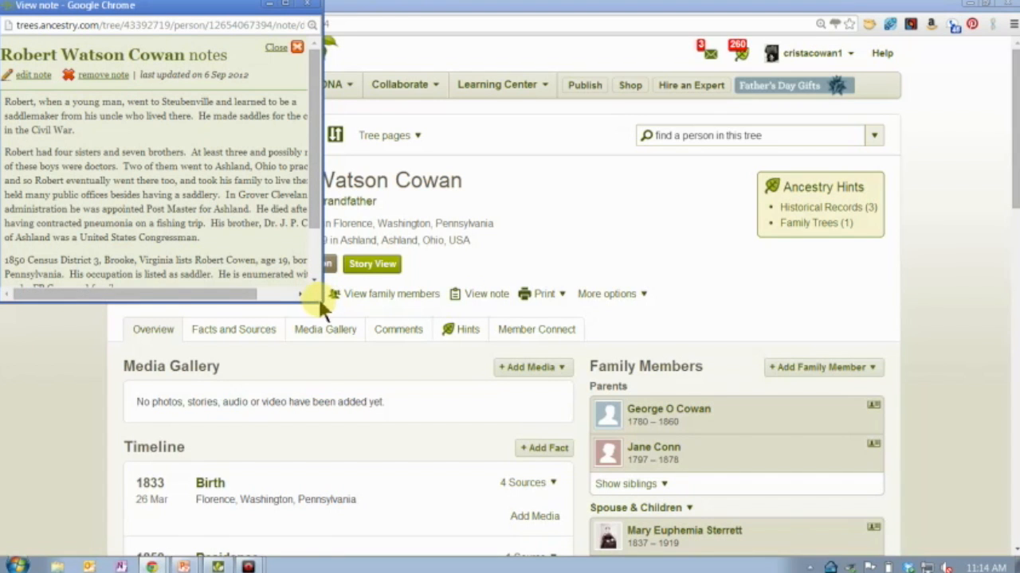
left_click_drag(317, 296, 561, 435)
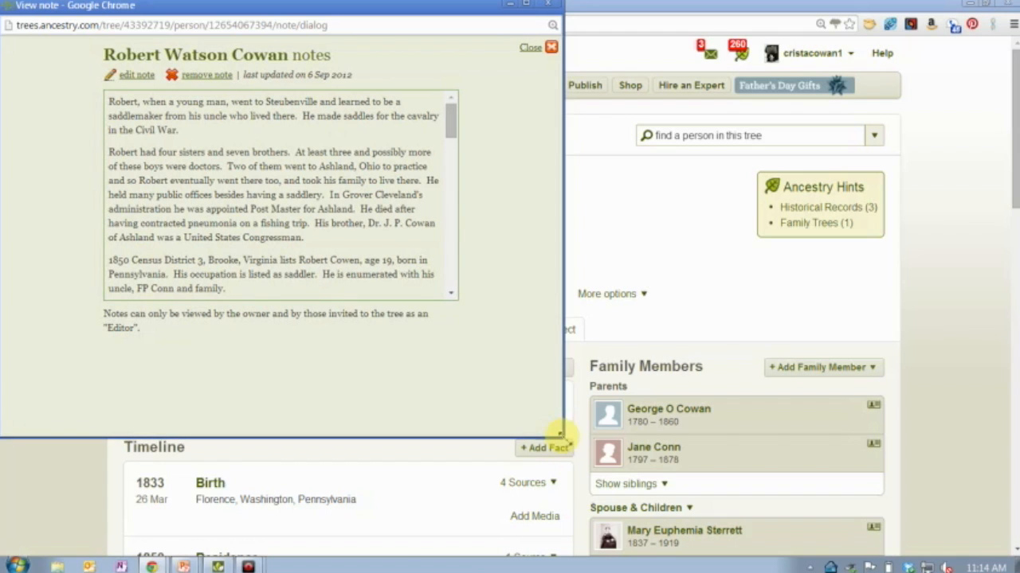
left_click_drag(445, 121, 441, 288)
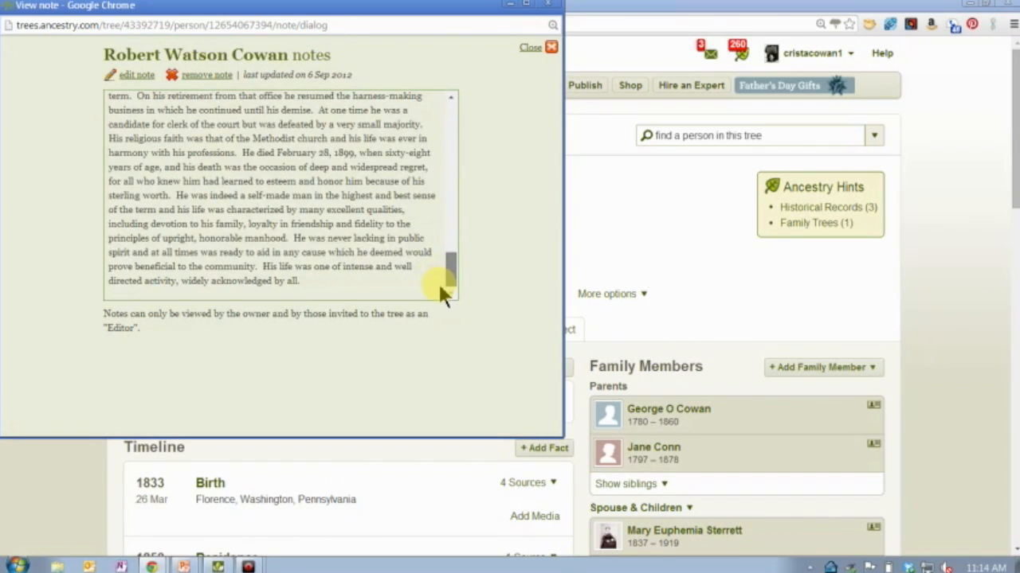
left_click(530, 47)
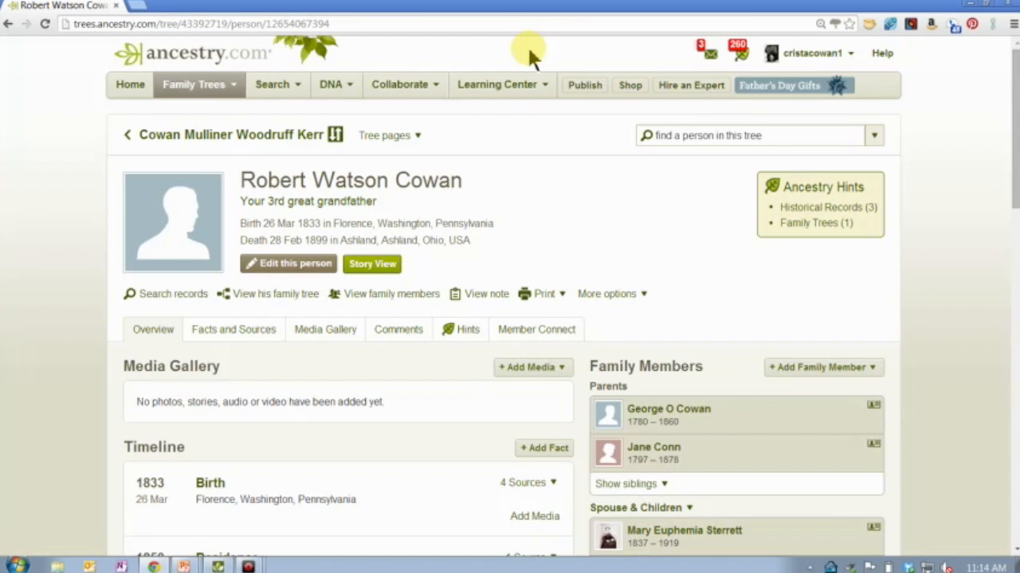
- Enlarge the profile page until its action links collapse, and list the additional actions that include View note
key("ctrl+plus")
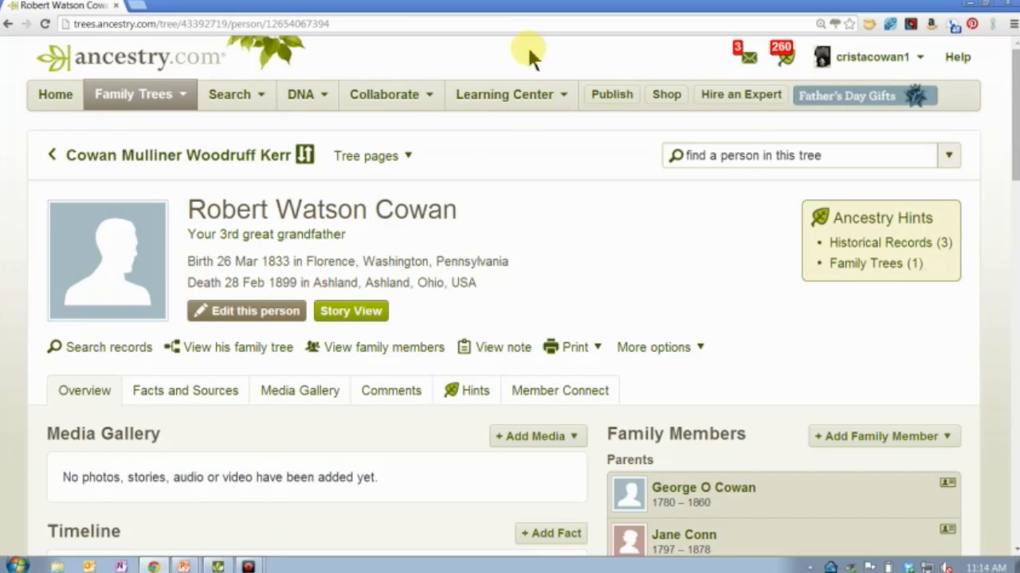
key("ctrl+plus")
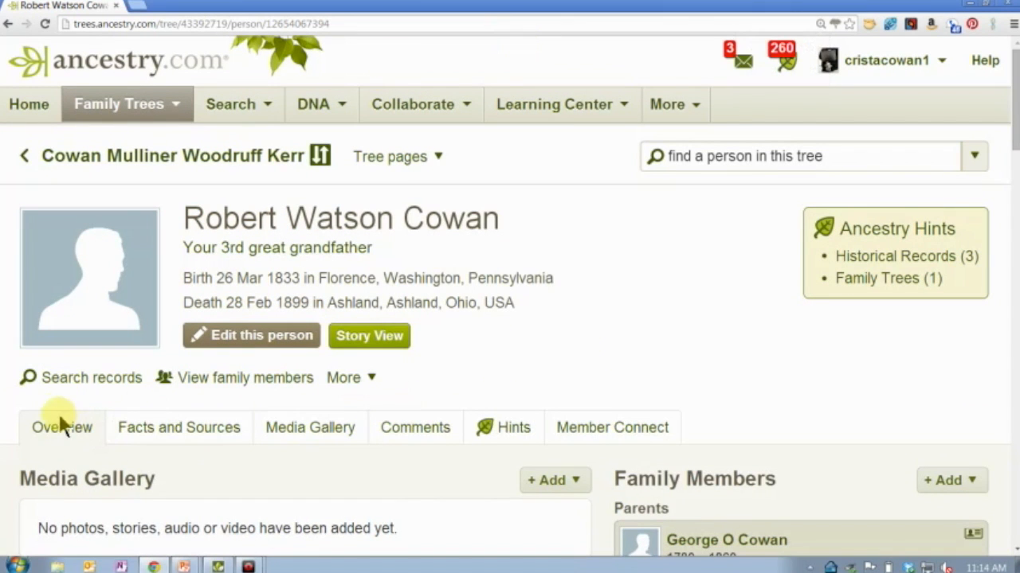
left_click(355, 388)
scroll(357, 392, "down", 1)
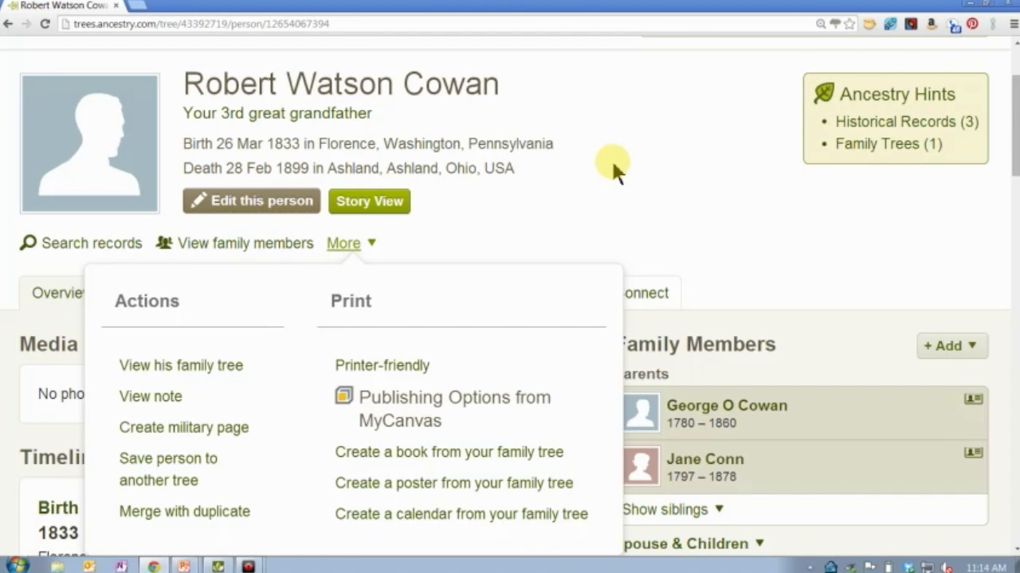
- Reduce the profile page zoom to 110% to compare how its action links are laid out
key("ctrl+minus")
key("ctrl+minus")
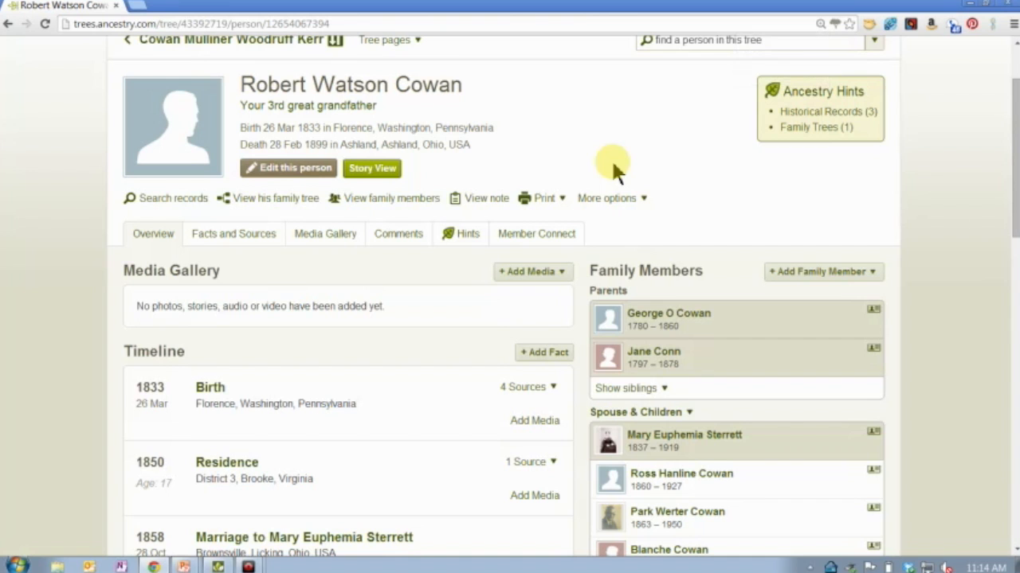
key("ctrl+minus")
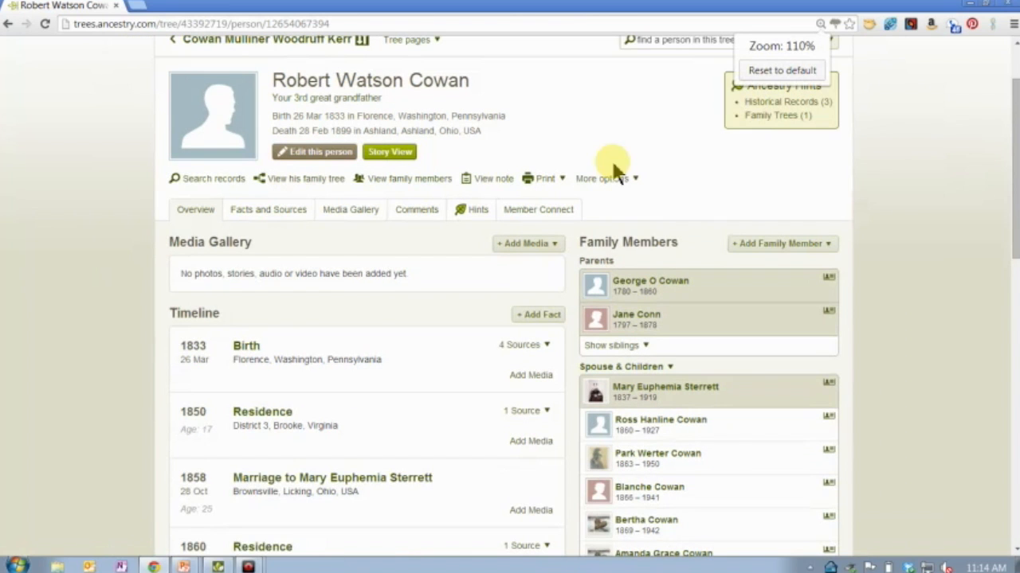
- Enlarge the profile page again to list the collapsed actions, and reduce the zoom until View note is shown directly
key("ctrl+plus")
key("ctrl+plus")
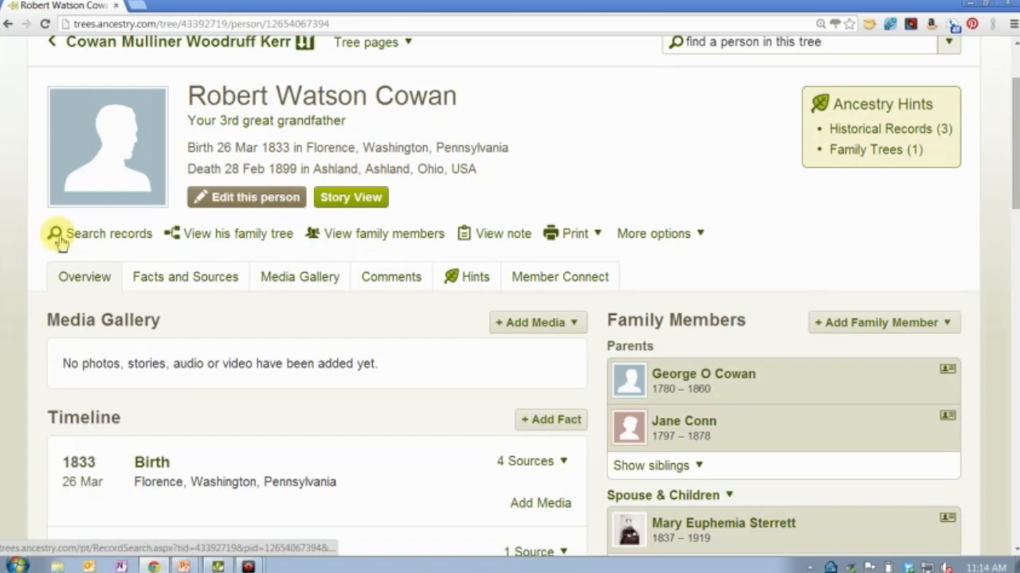
key("ctrl+plus")
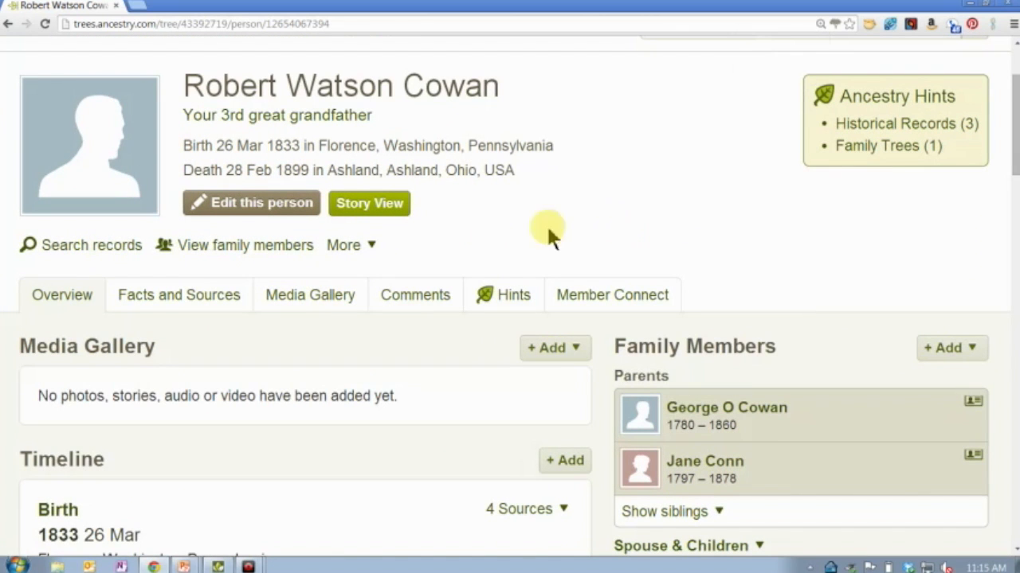
left_click(353, 251)
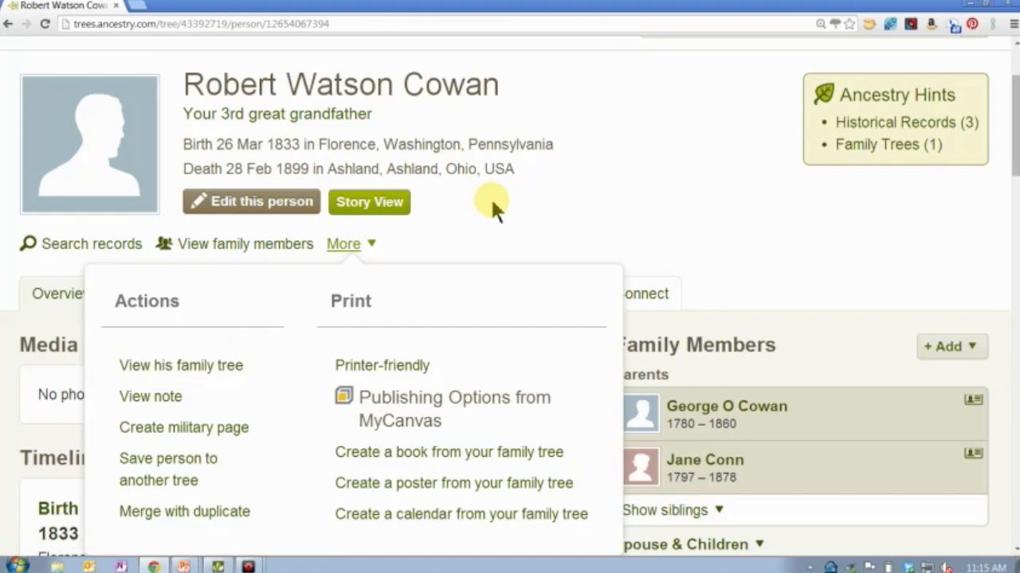
key("ctrl+minus")
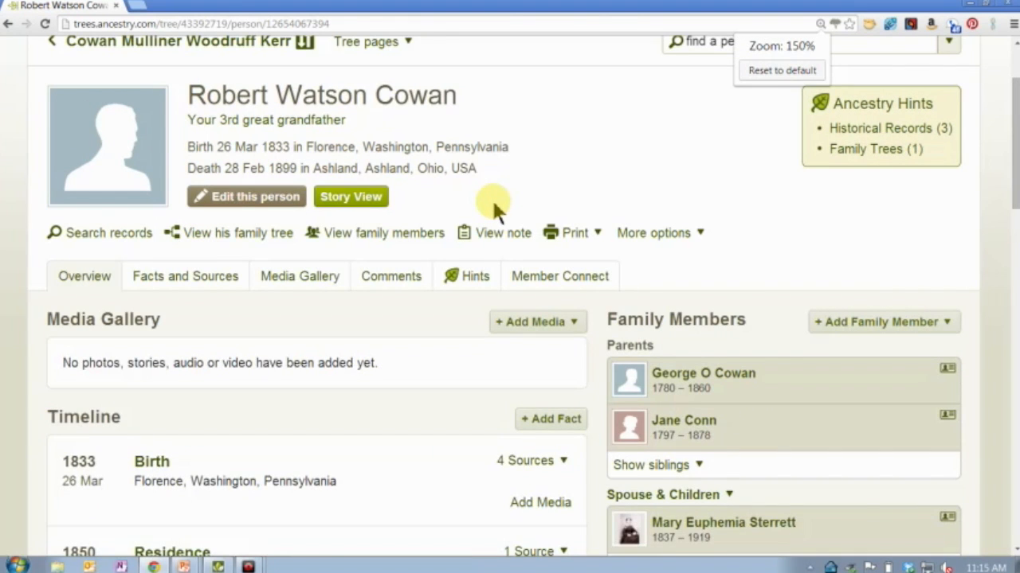
key("ctrl+minus")
- Switch back to Family Tree Maker, open the 3rd great grandfather's research notes, and close them
key("alt+Tab")
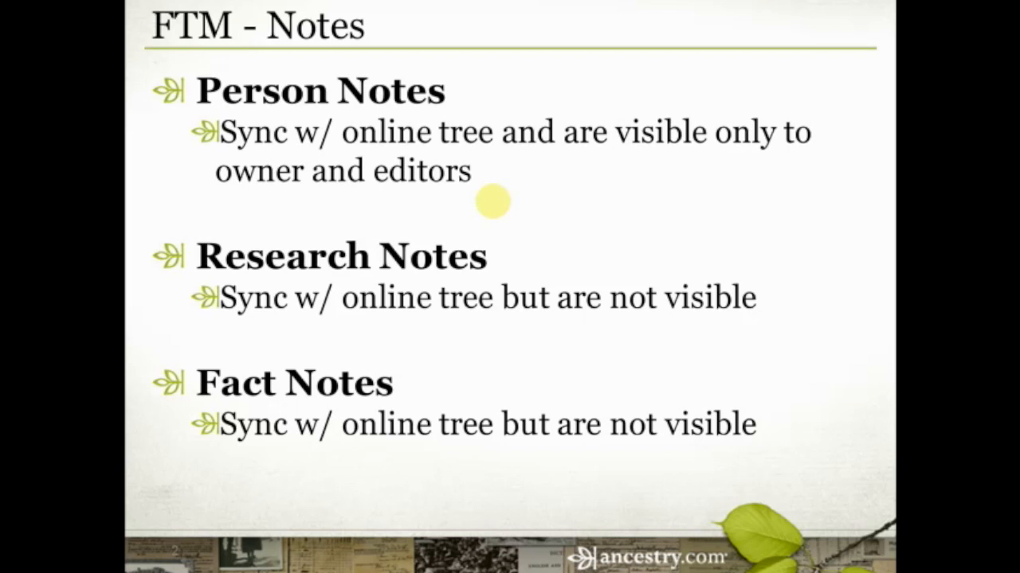
key("alt+Tab")
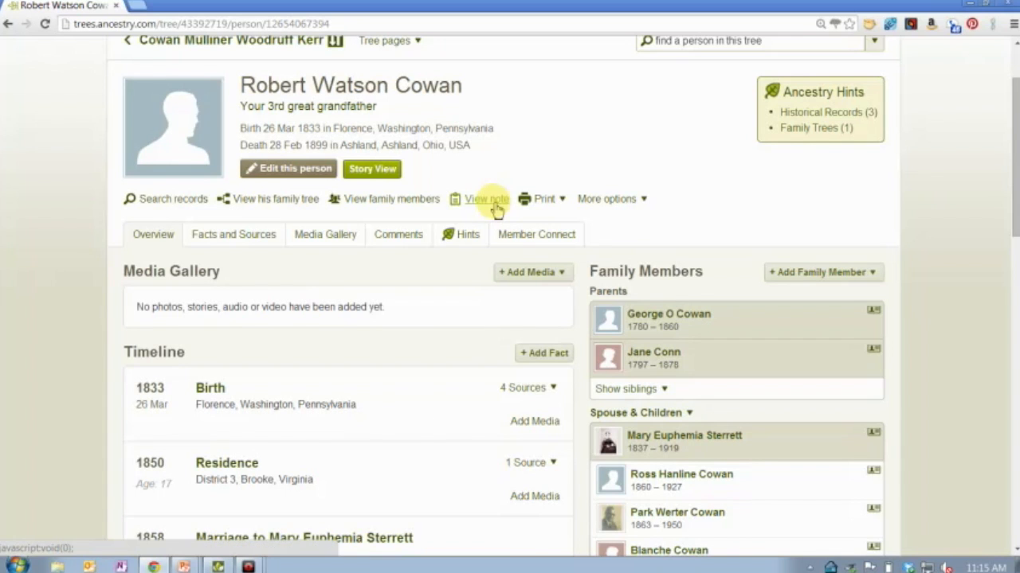
key("alt+Tab")
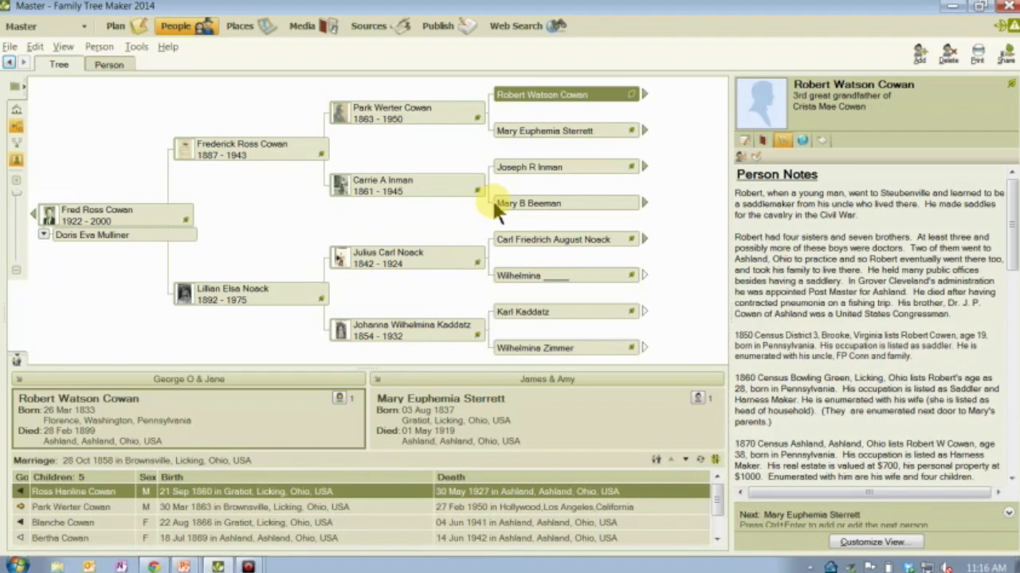
left_click(756, 161)
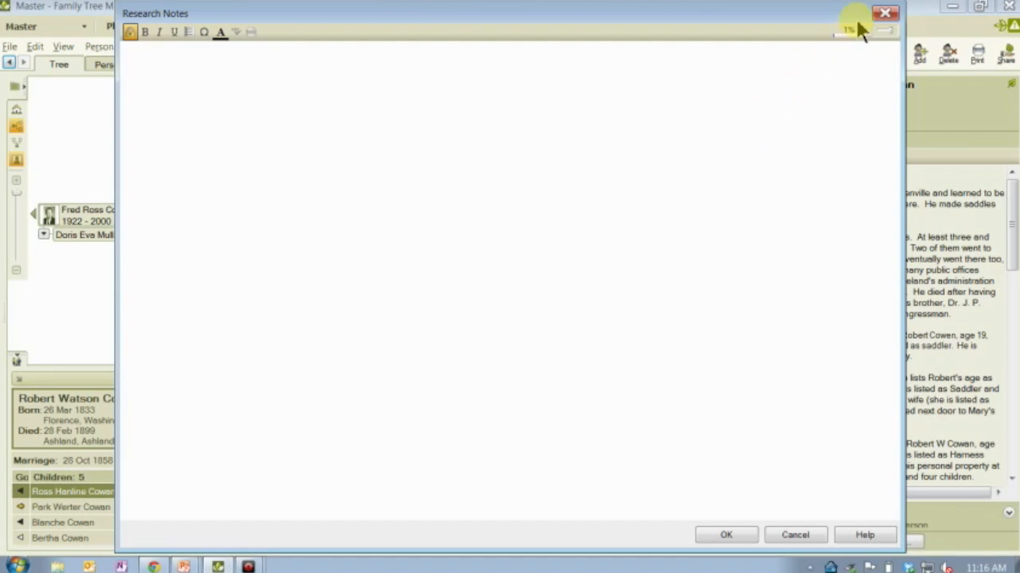
left_click(882, 17)
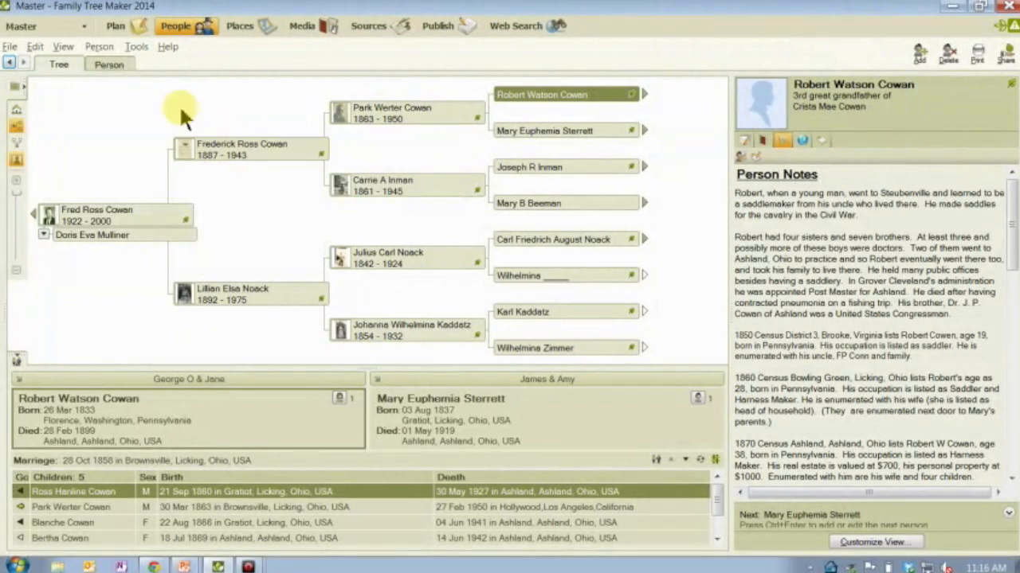
- Show the 3rd great grandfather's research notes in his detailed person view, and return to the family tree view
left_click(109, 65)
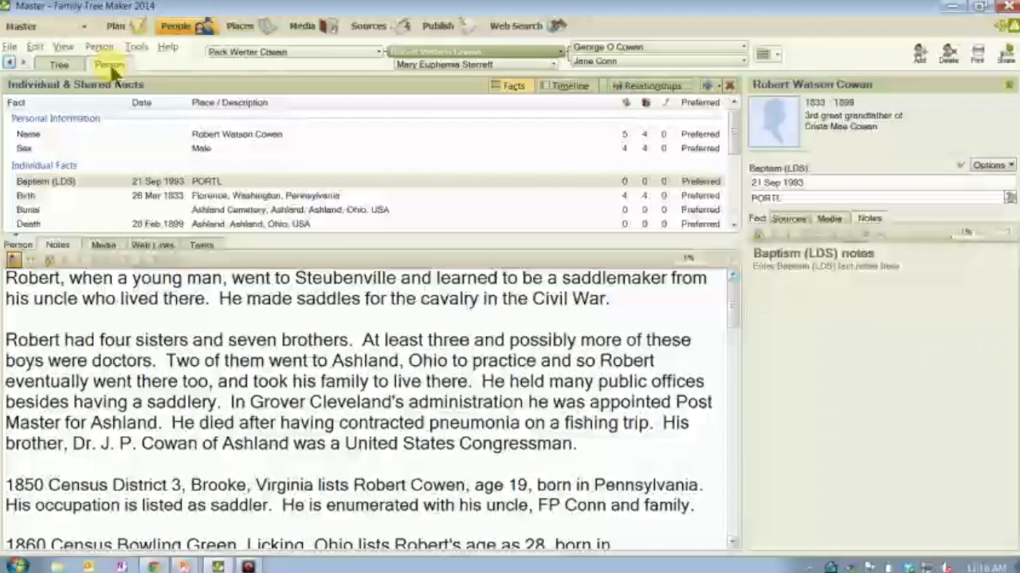
left_click(31, 263)
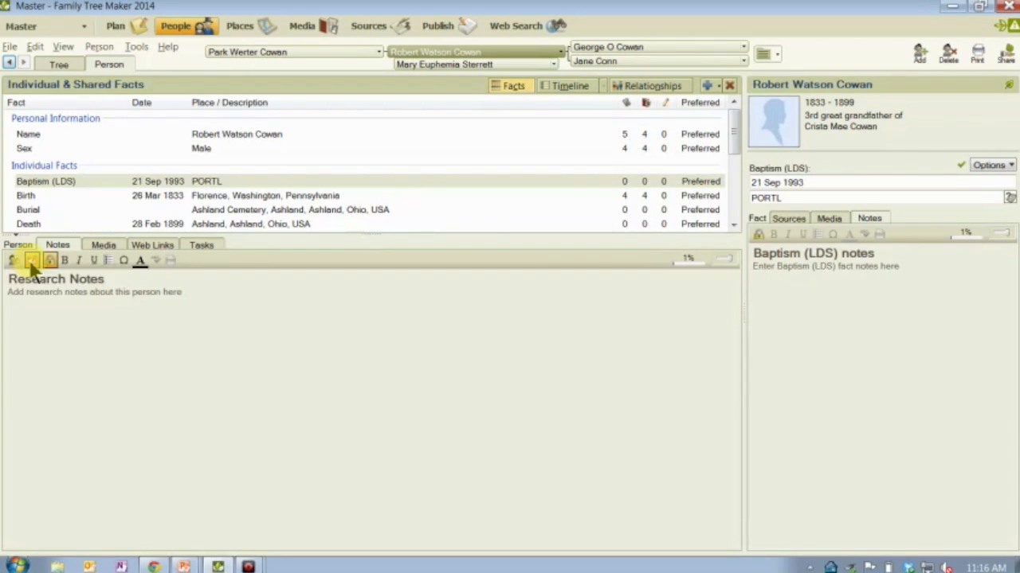
left_click(111, 296)
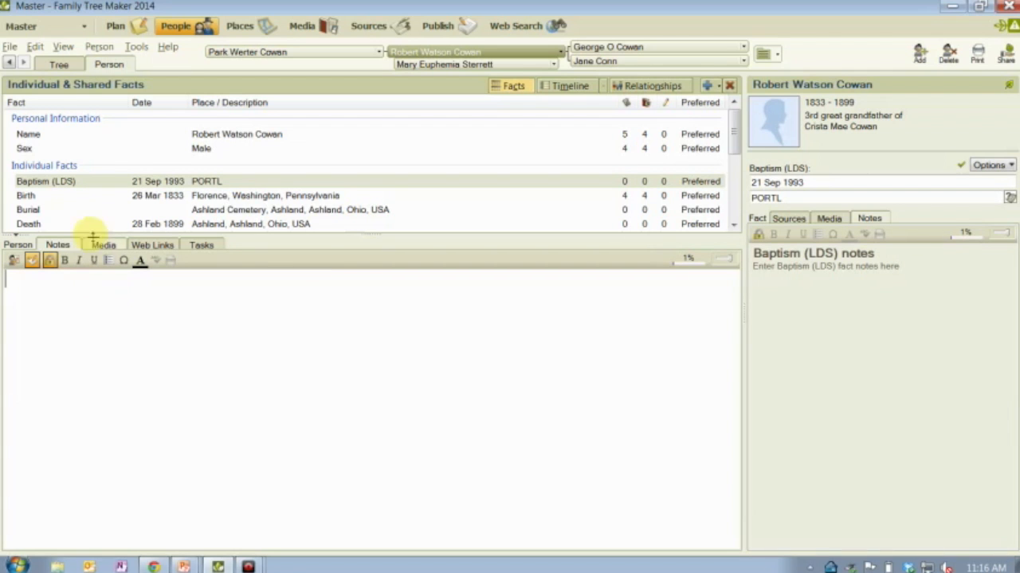
left_click(59, 65)
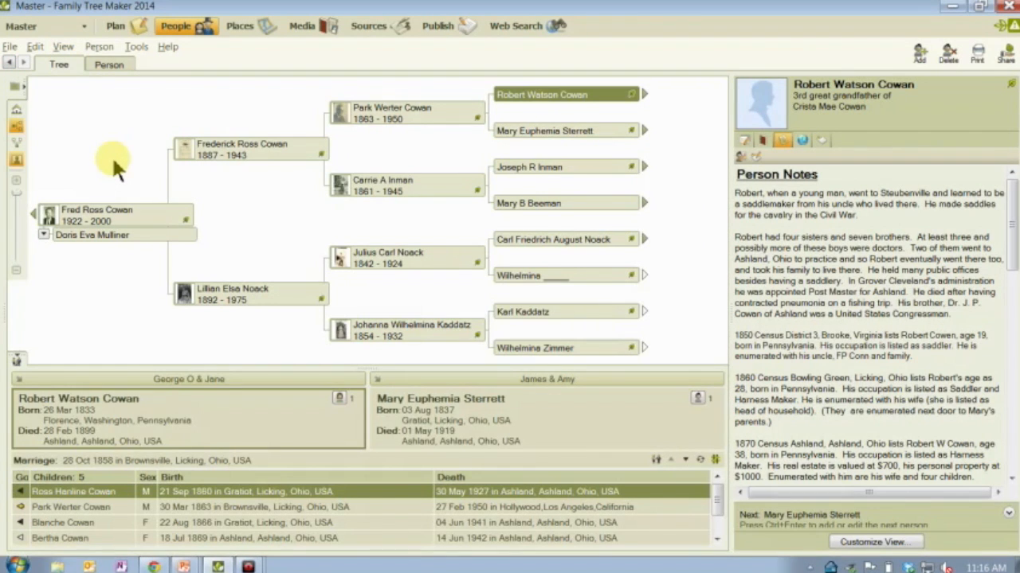
- Return to the home person, open the Arkansas great grandfather's person notes, and highlight the bold 1900 Census and 1917/1918 draft card reminders
key("ctrl+Home")
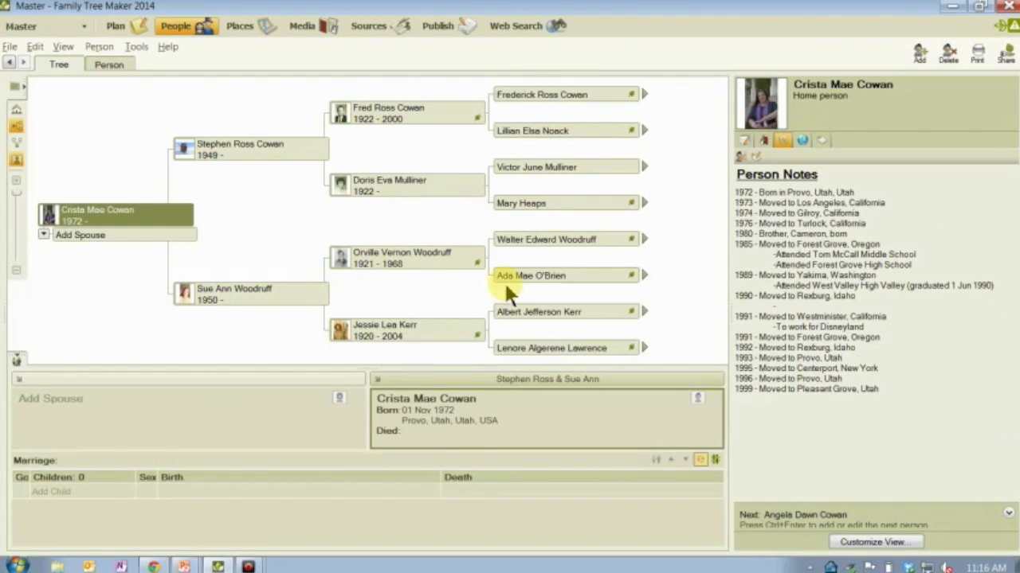
left_click(526, 312)
left_click(740, 158)
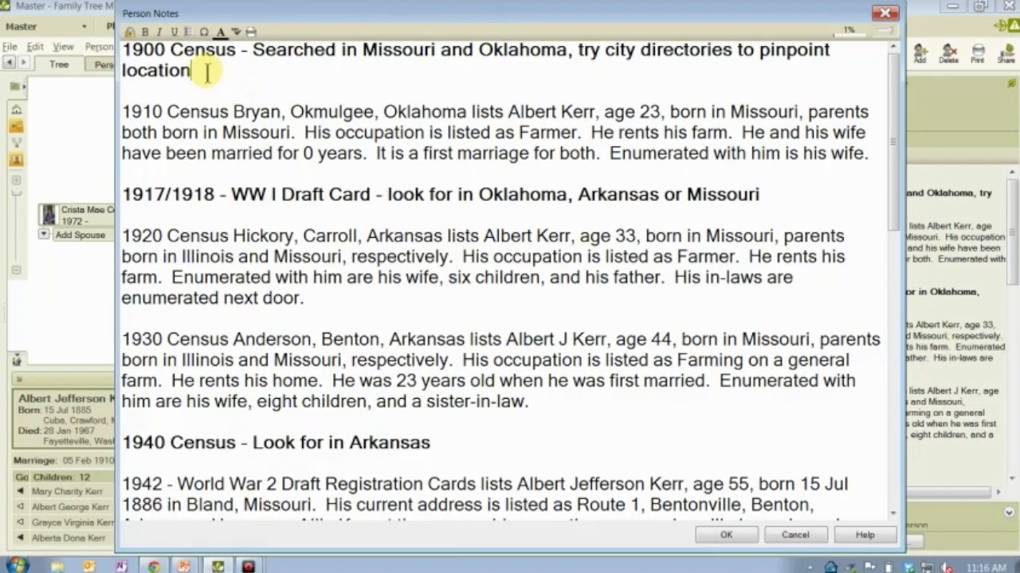
left_click_drag(209, 71, 126, 42)
left_click_drag(762, 194, 288, 199)
left_click(120, 204)
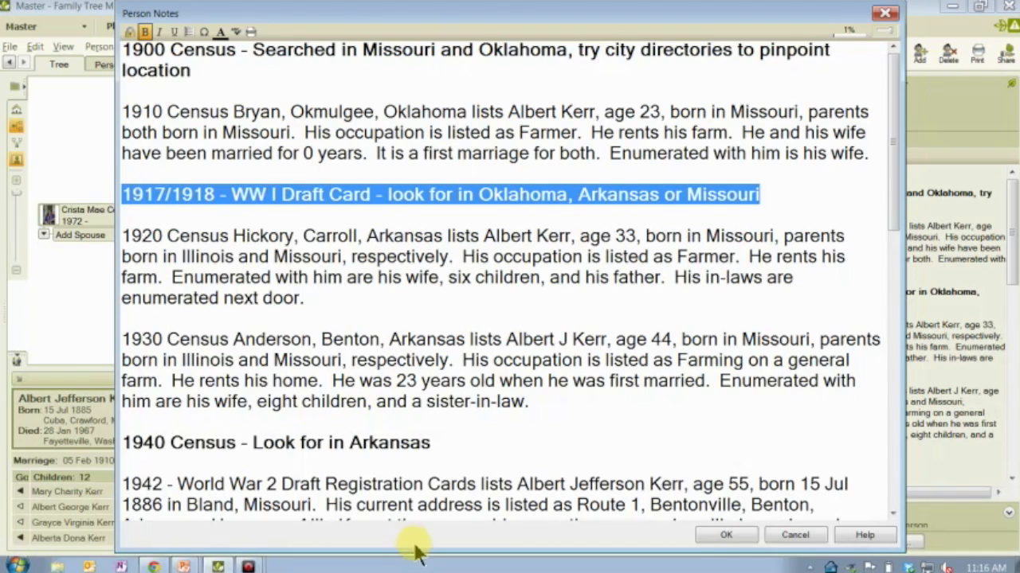
- Highlight the bold 1940 Census, draft card and 1900 Census research reminders in the person notes, and close the notes
left_click_drag(431, 440, 194, 421)
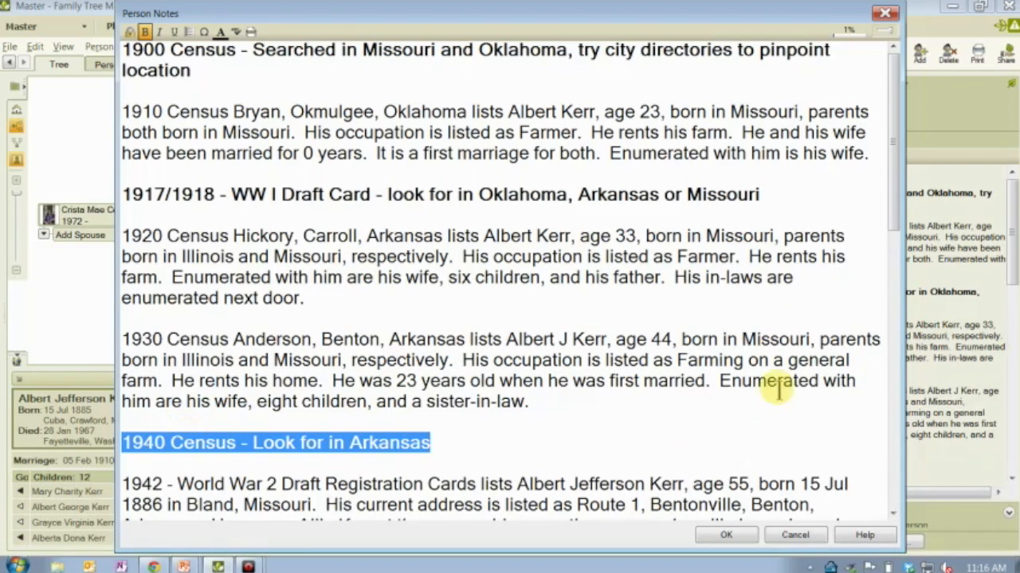
left_click_drag(785, 196, 154, 192)
left_click(202, 73)
left_click_drag(203, 72, 76, 41)
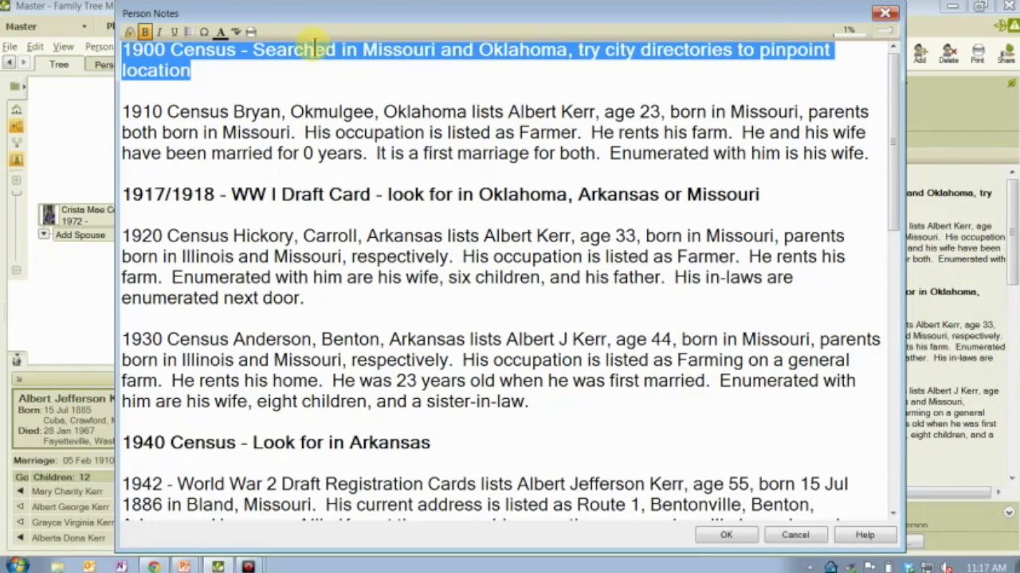
left_click(294, 73)
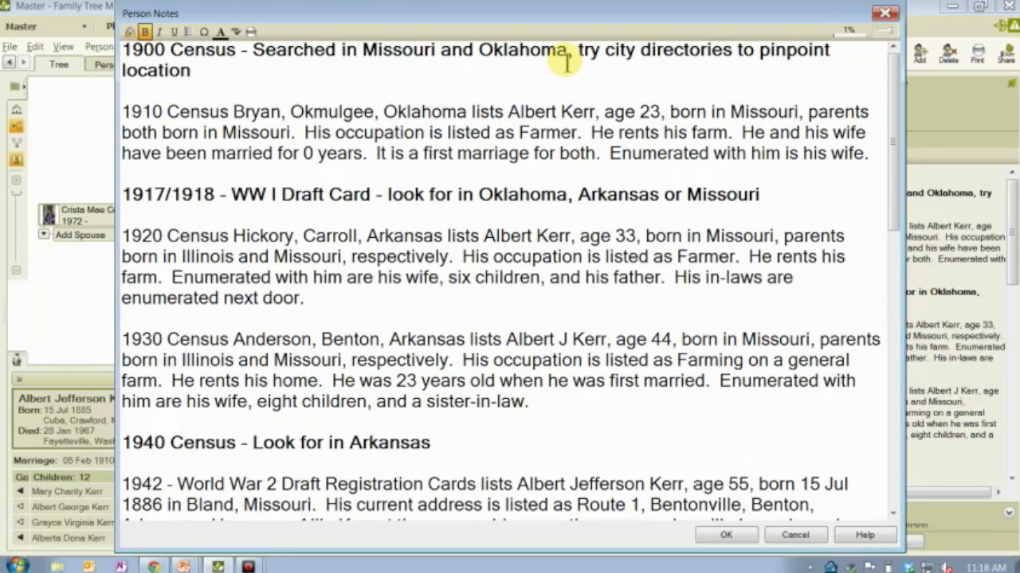
left_click_drag(200, 71, 108, 48)
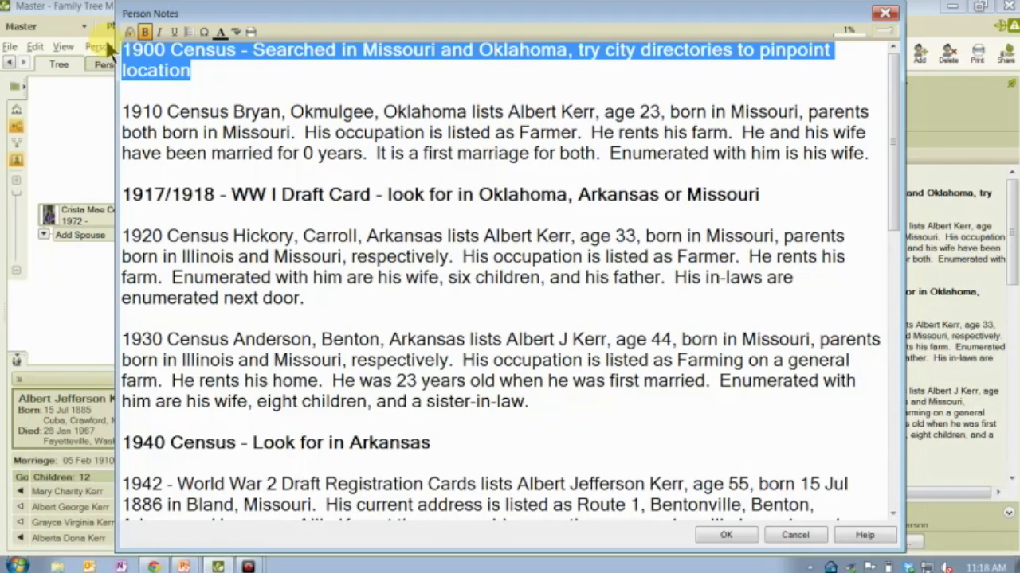
left_click(883, 14)
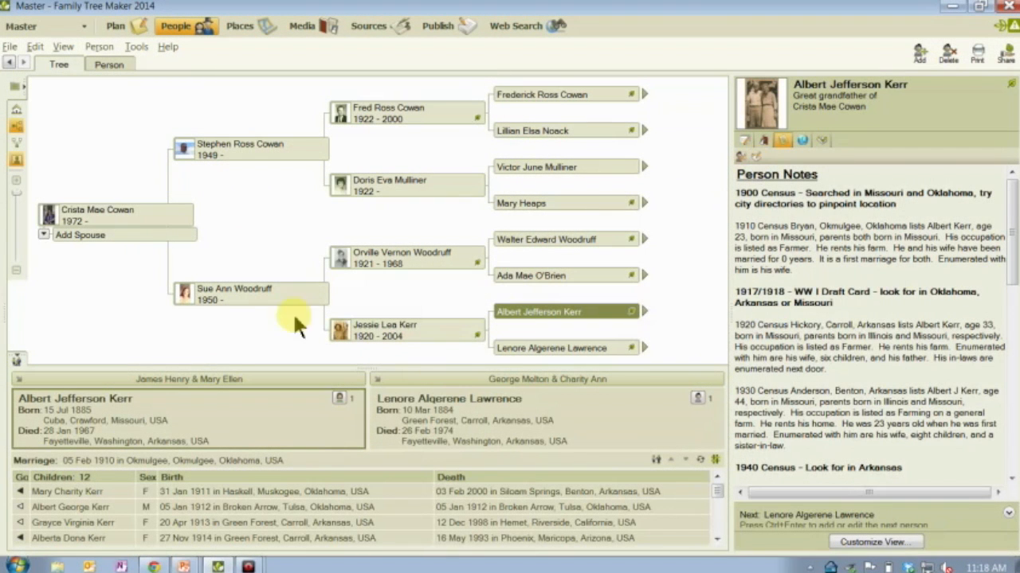
- Open the great grandfather's research notes in his detailed view, and return to Family Tree Maker from the FTM - Notes slide
left_click(109, 65)
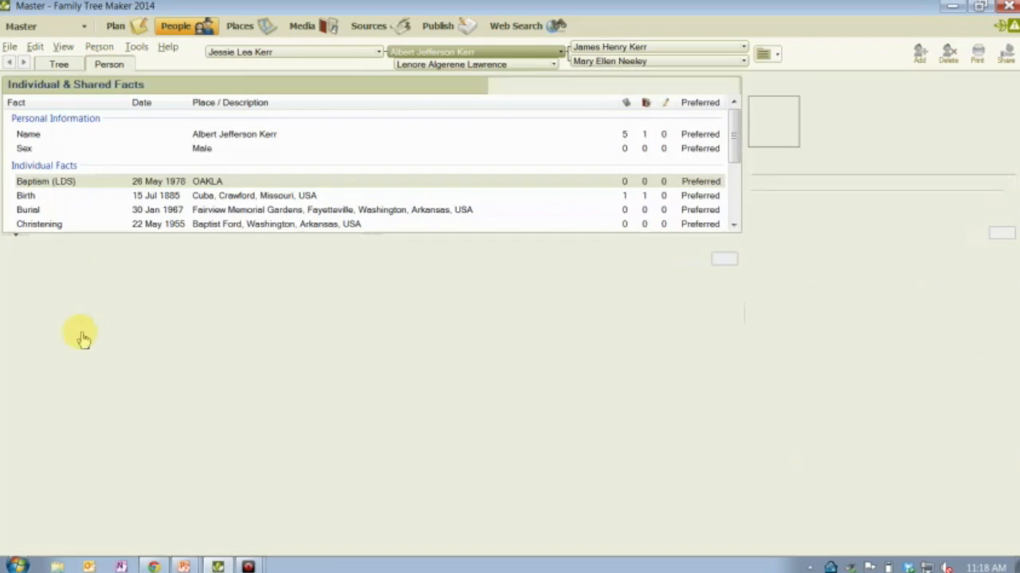
left_click(55, 287)
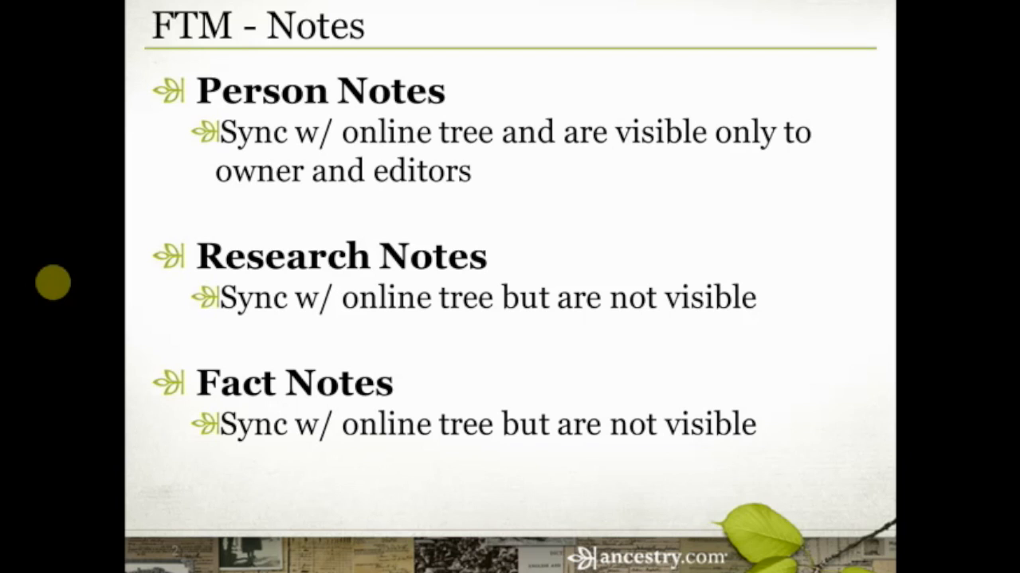
key("alt+Tab")
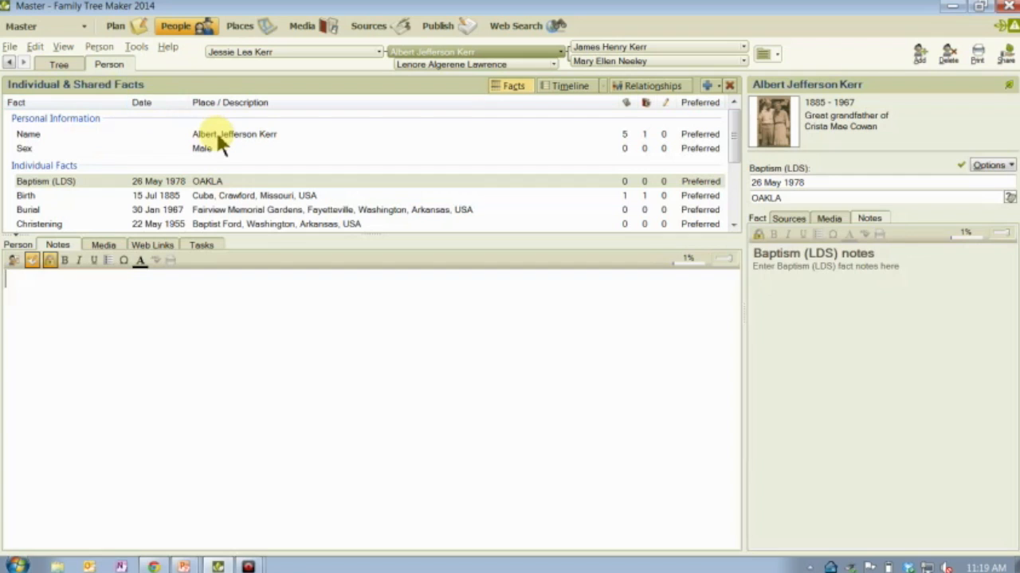
- Compare the fact notes areas of the Name and Birth facts, and open the Name notes for entry
left_click(217, 135)
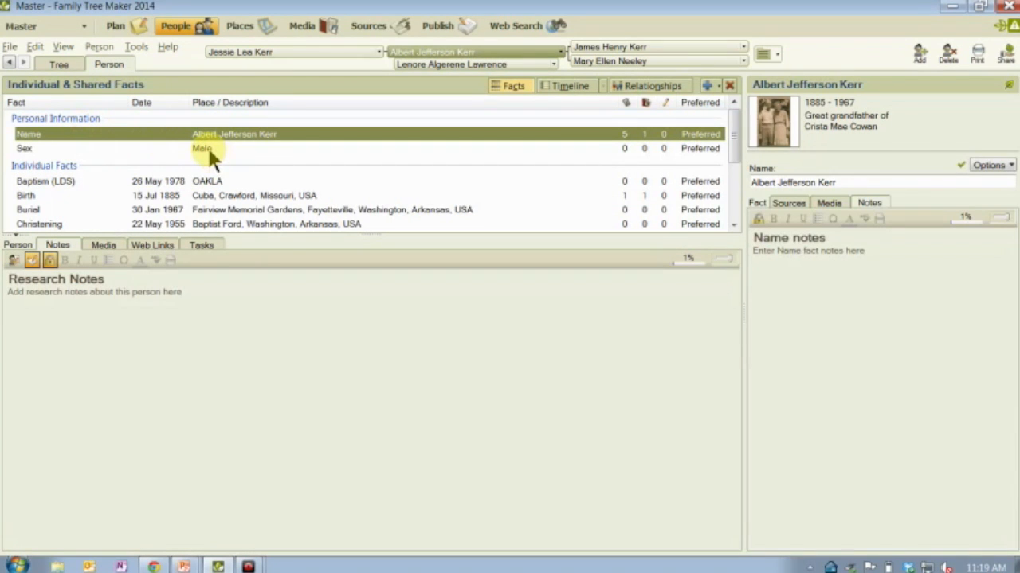
left_click(167, 197)
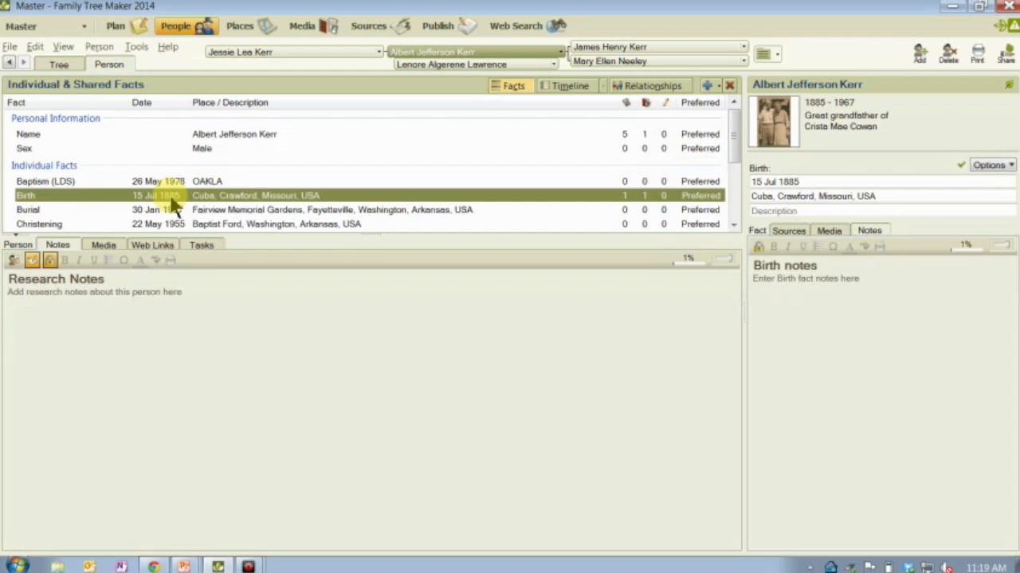
left_click(209, 137)
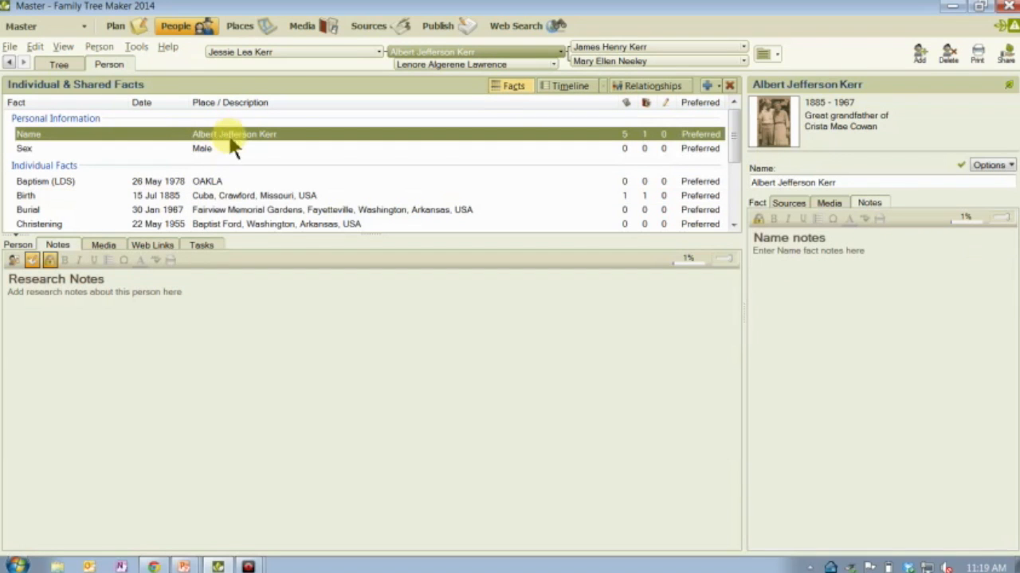
left_click(880, 205)
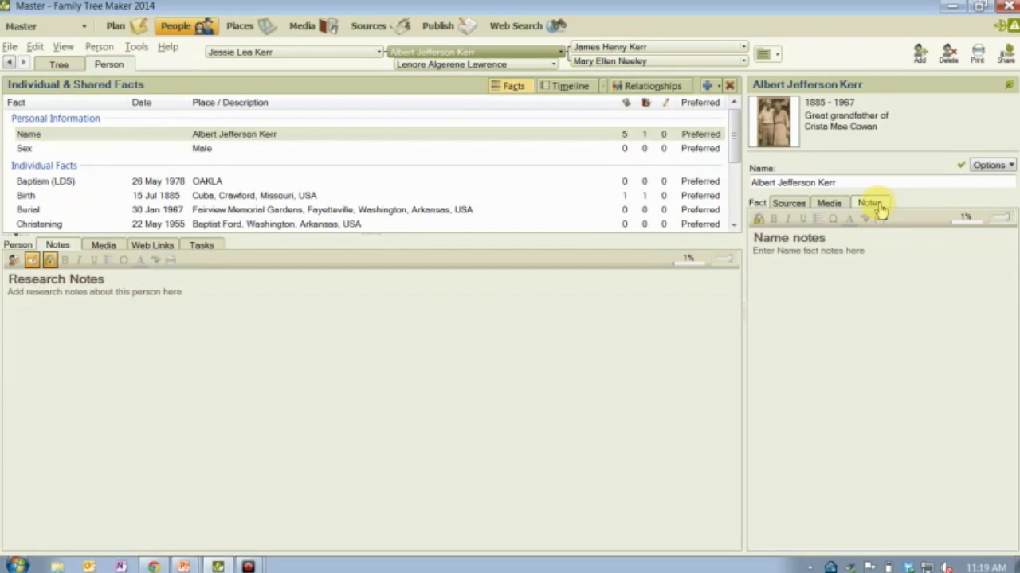
left_click(813, 252)
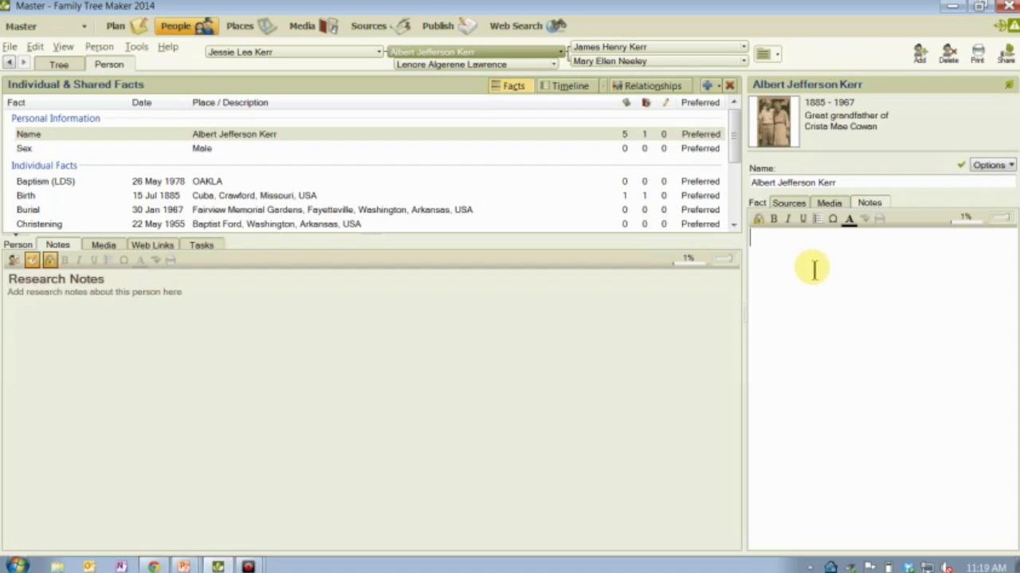
- Show the Name and Birth fact notes again, and check the FTM - Notes slide before returning to Family Tree Maker
left_click(327, 134)
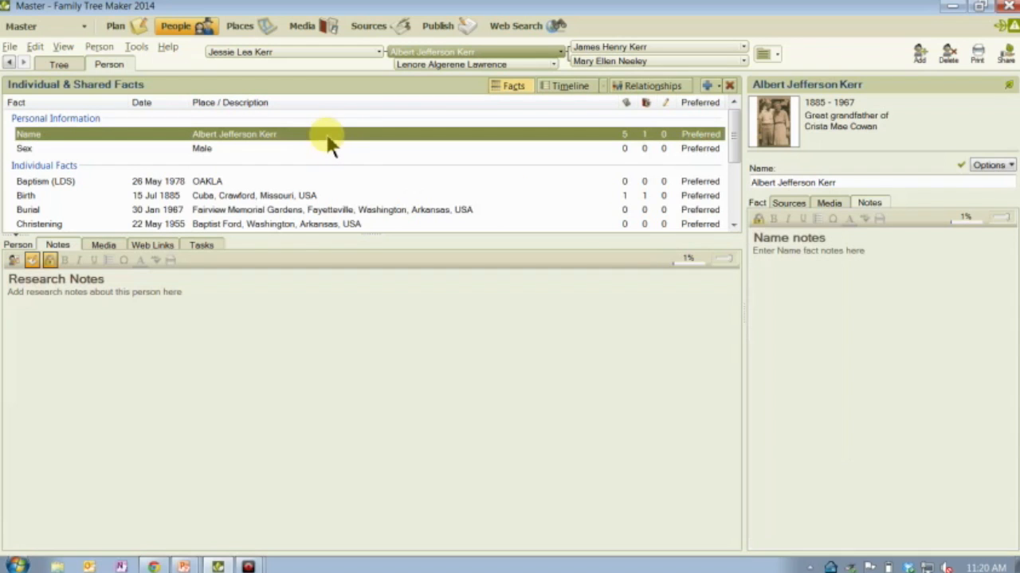
left_click(792, 257)
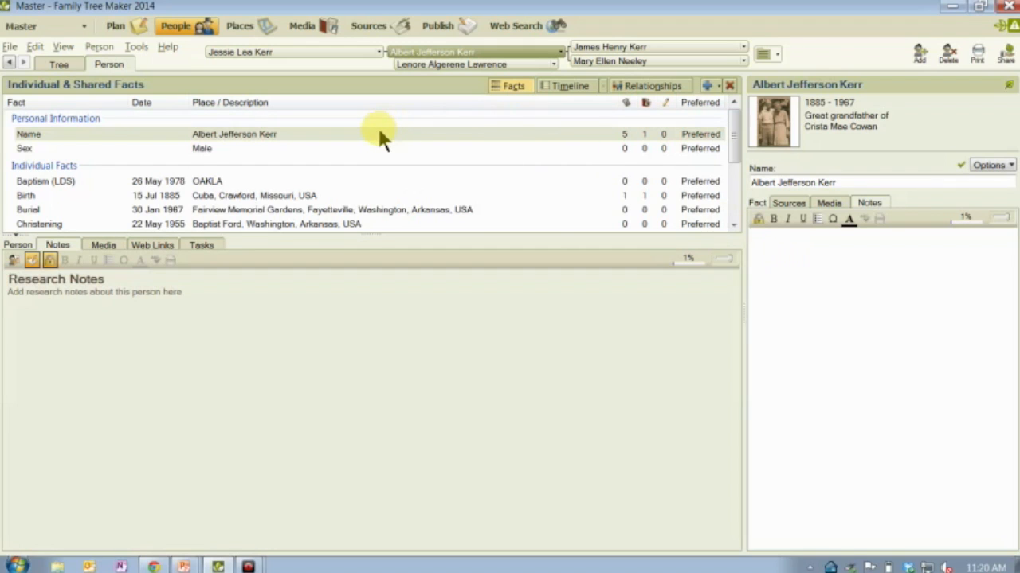
left_click(300, 196)
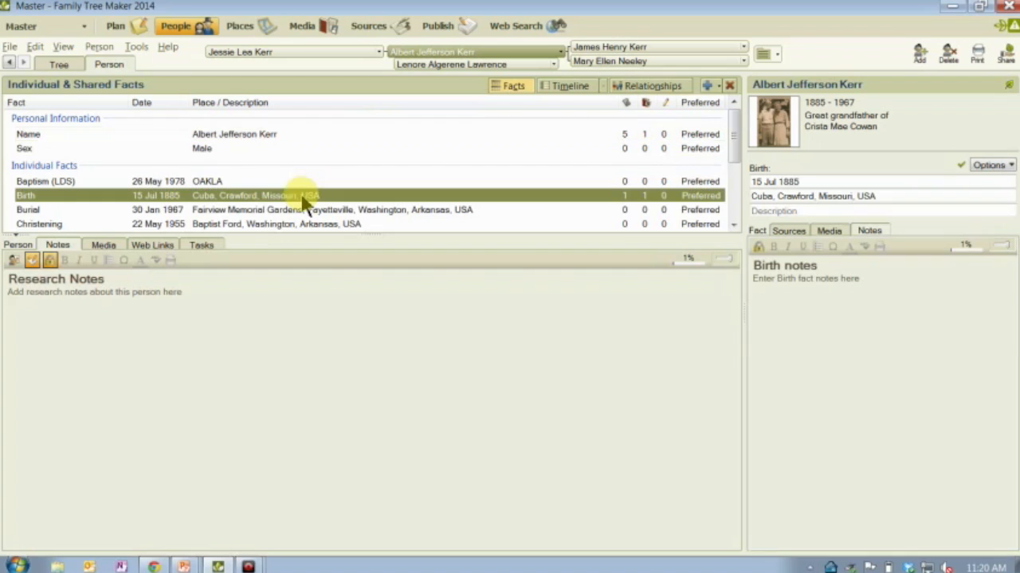
left_click(869, 230)
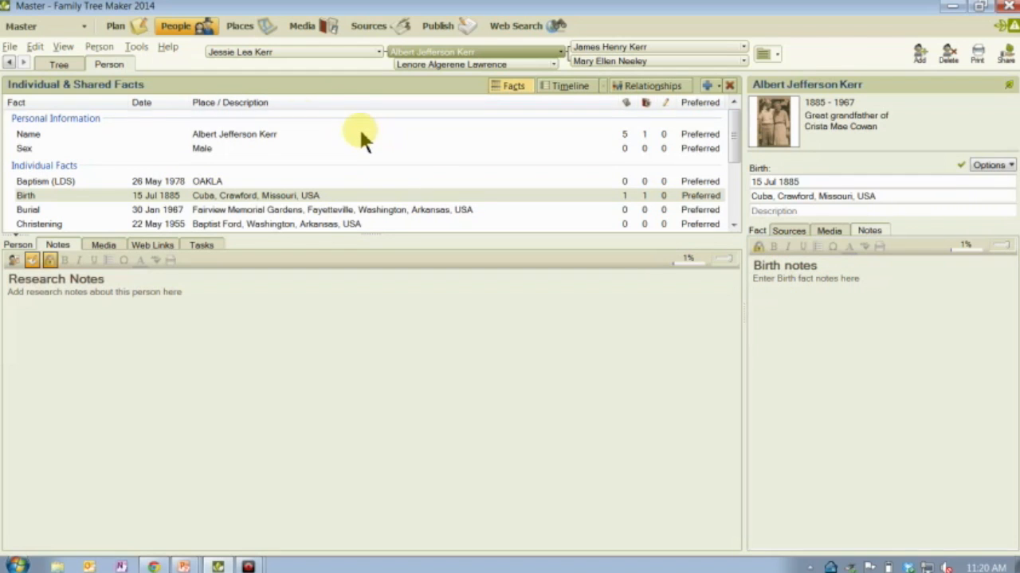
left_click(265, 133)
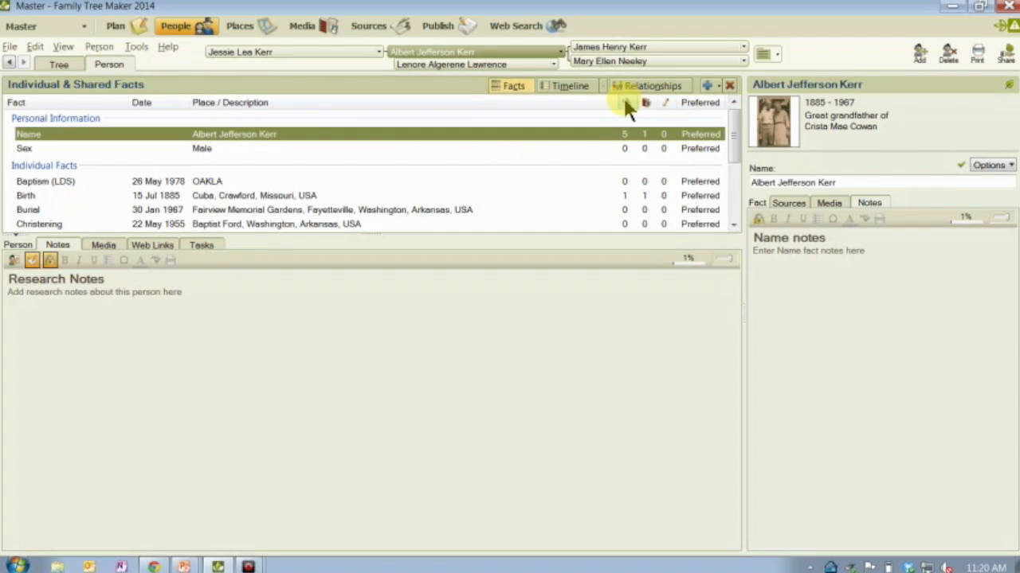
key("alt+Tab")
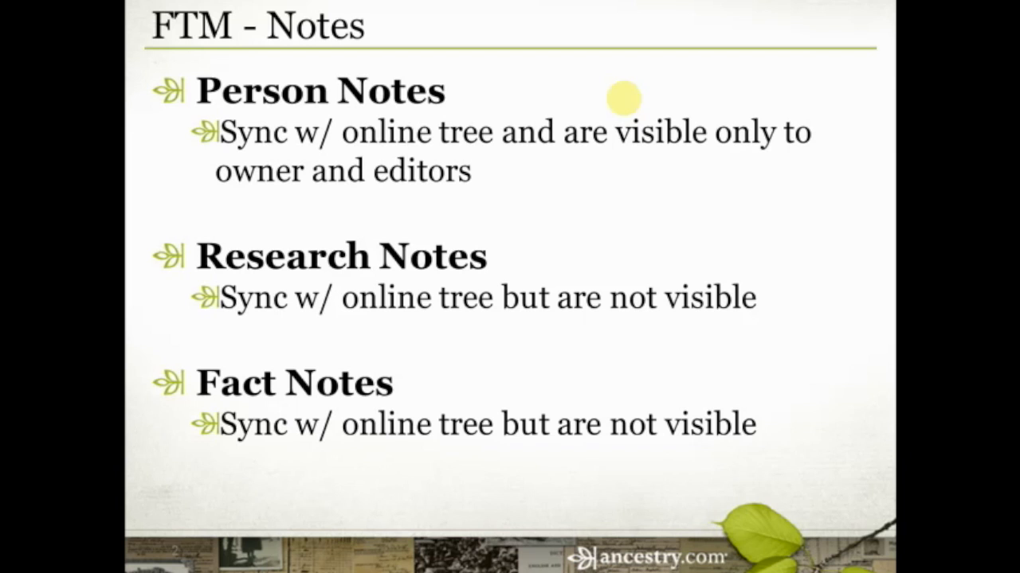
key("alt+Tab")
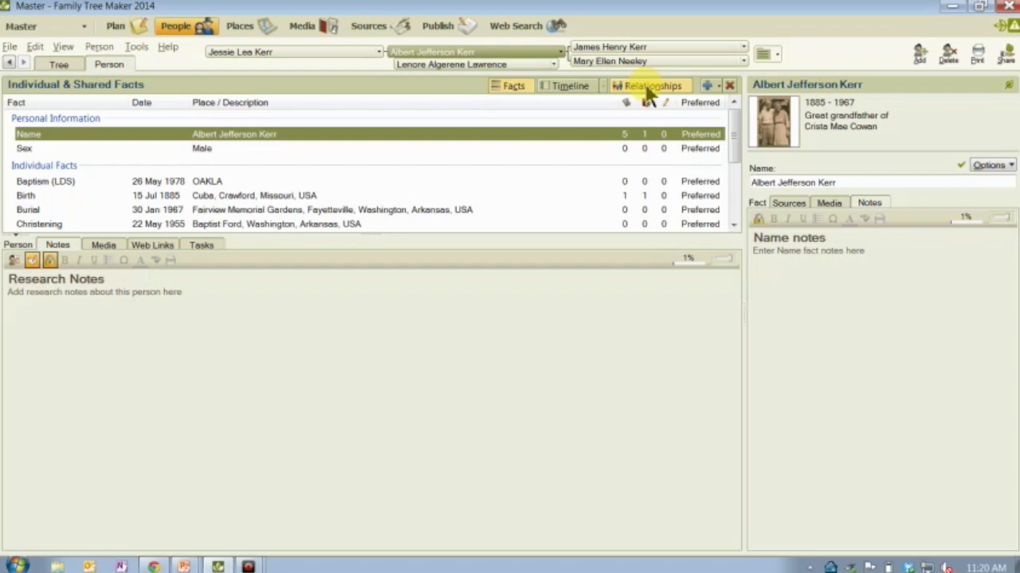
- Show the great grandfather's relationships, select his spouse, and open the relationship notes for entry
left_click(650, 87)
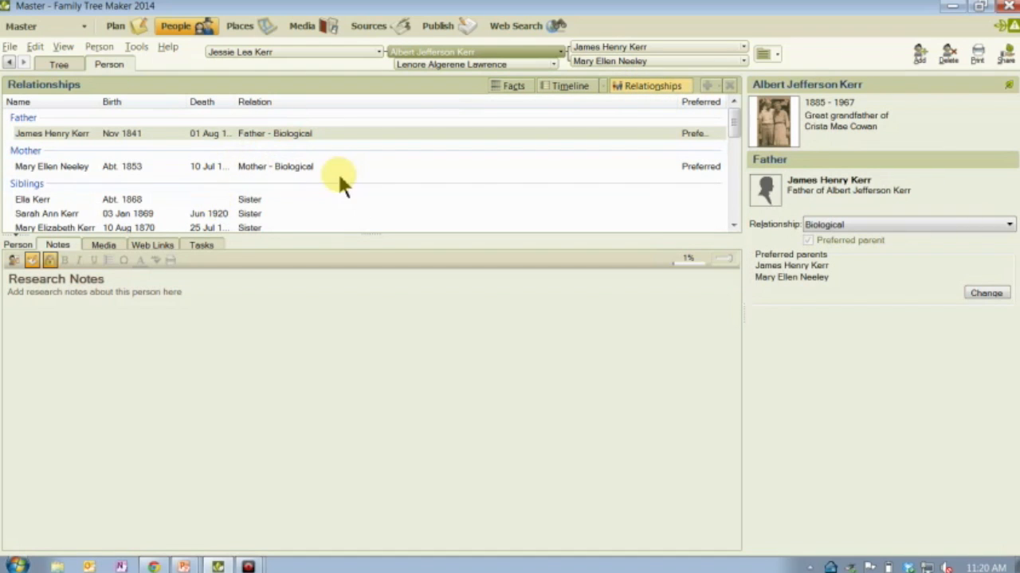
left_click(732, 191)
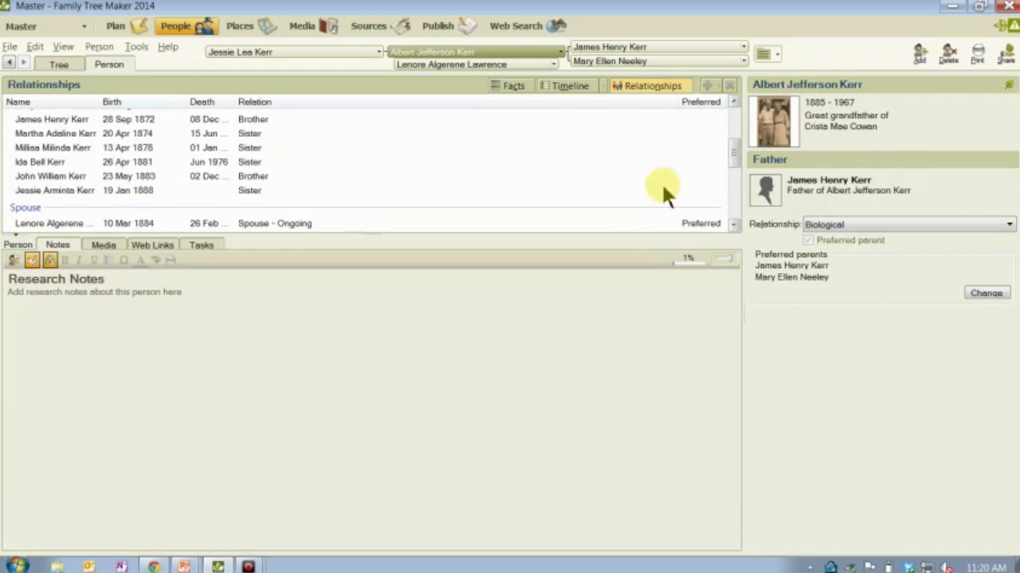
left_click(247, 224)
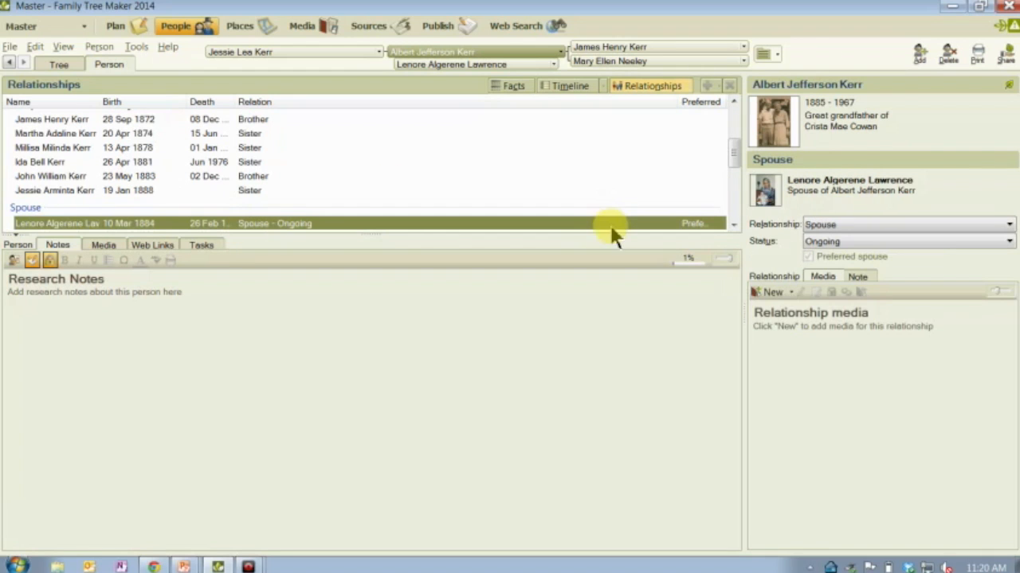
left_click(857, 279)
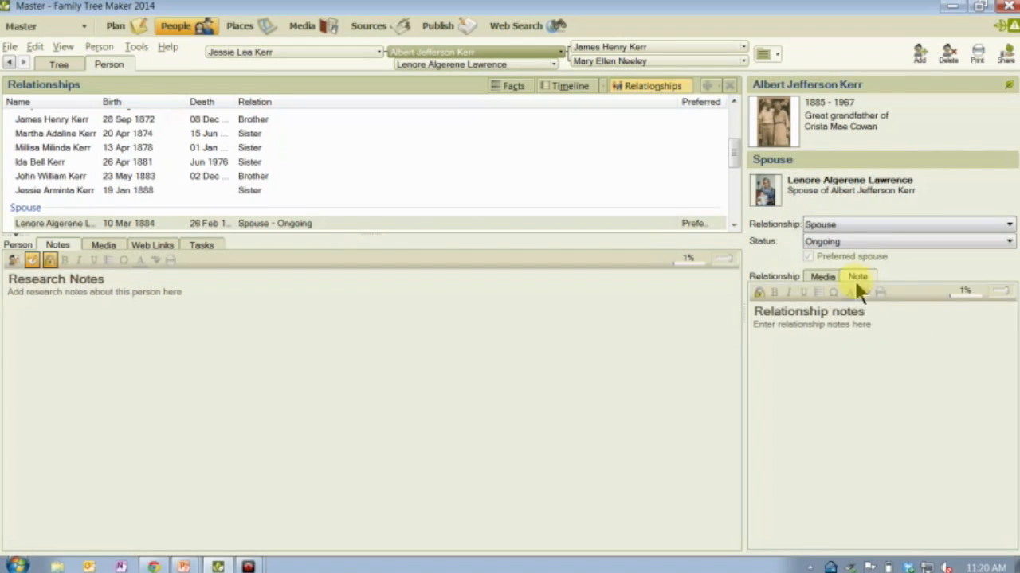
left_click(834, 321)
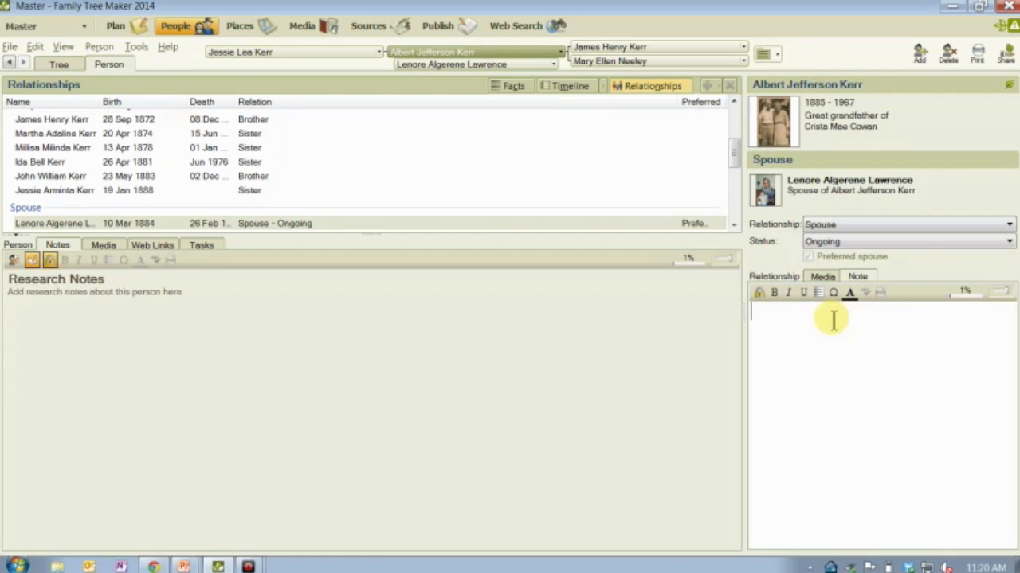
- List the available status options for the spouse relationship, and close the list without choosing another status
left_click(915, 223)
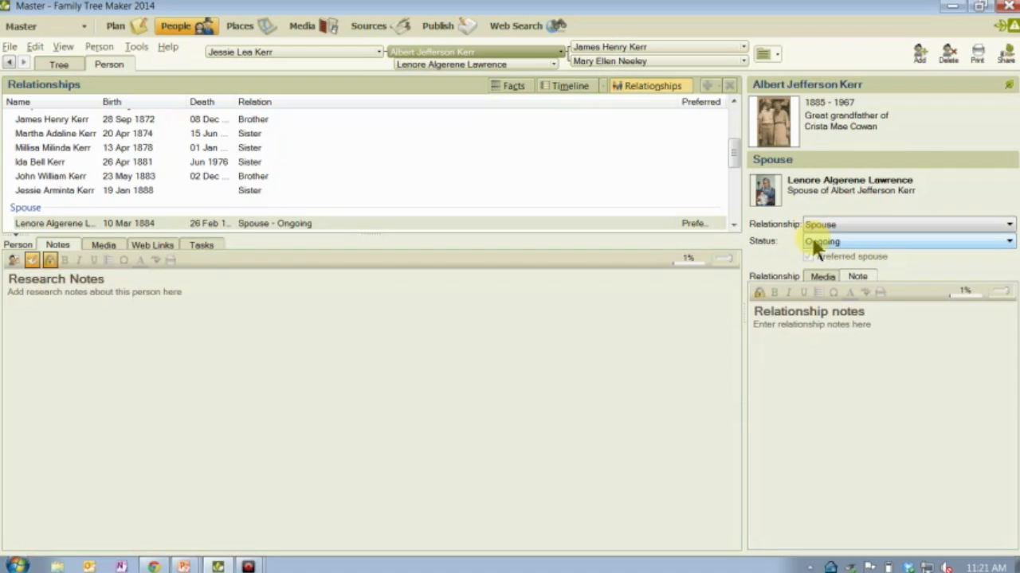
left_click(828, 241)
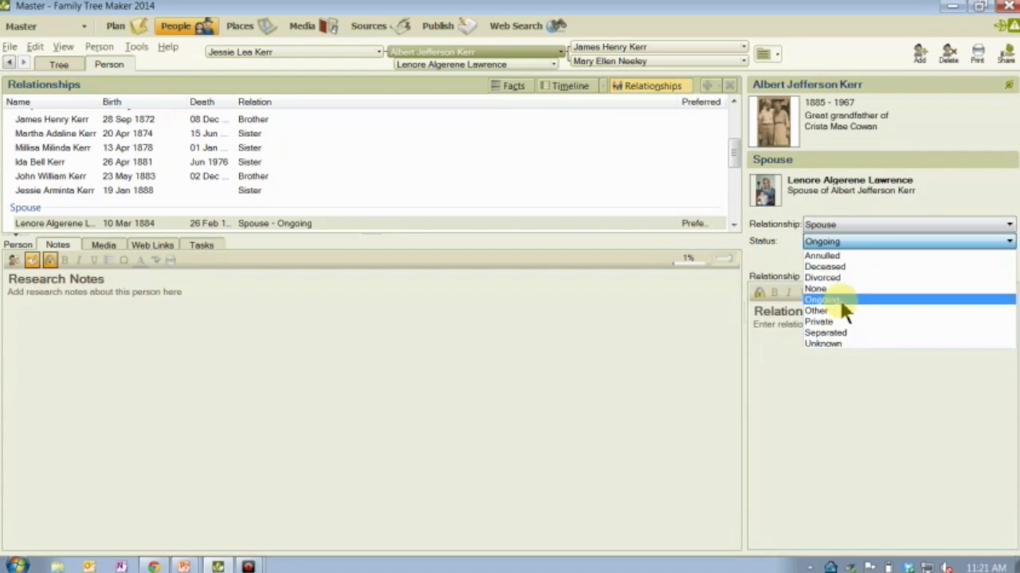
left_click(764, 258)
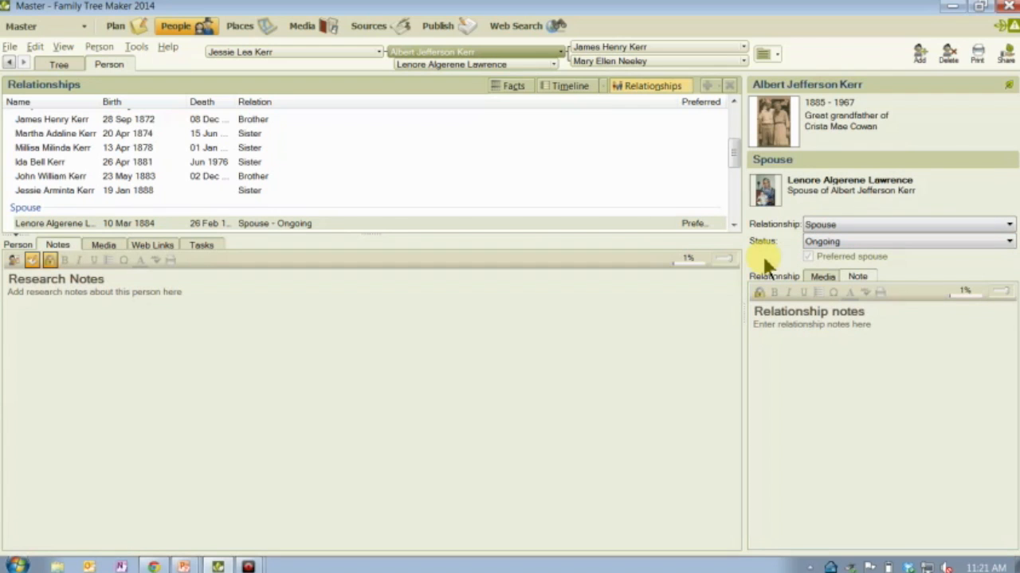
- Open the spouse's relationship notes area for entry, and return to the family tree view
left_click(829, 322)
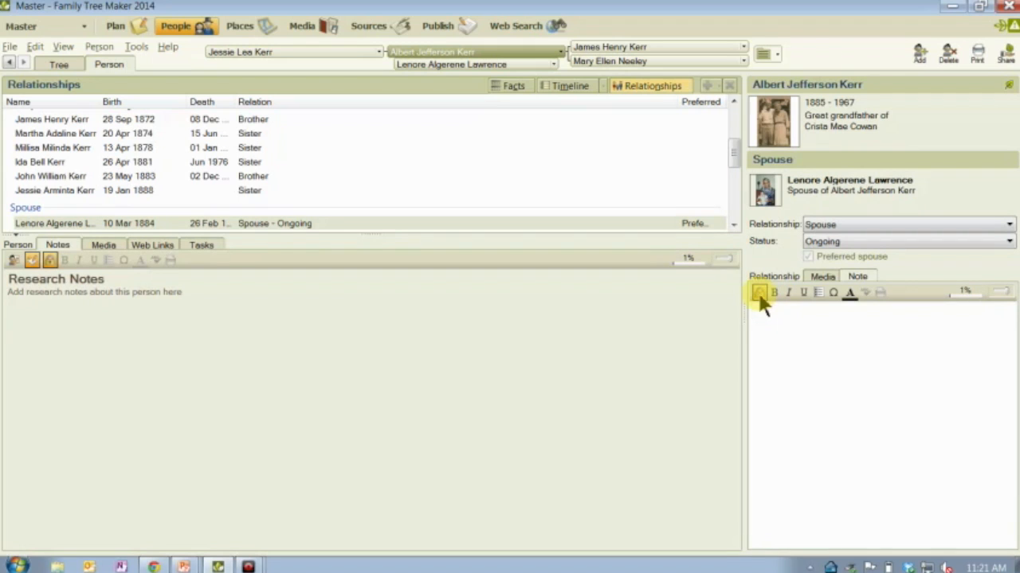
left_click(776, 350)
left_click(777, 358)
left_click(66, 70)
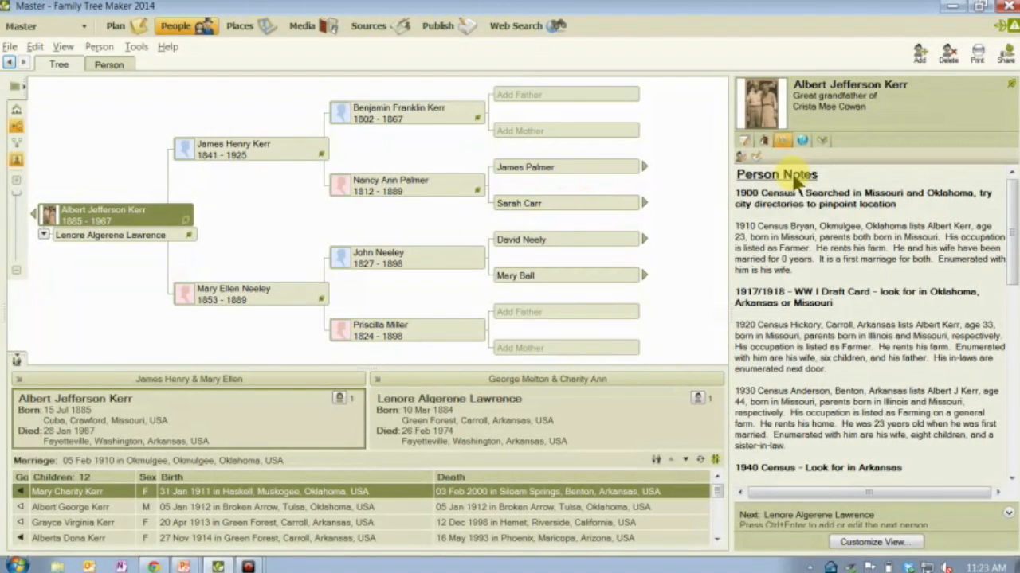
- View the great grandfather's person notes in their own window, close it, and check the FTM - Notes slide before returning to Family Tree Maker
left_click(742, 158)
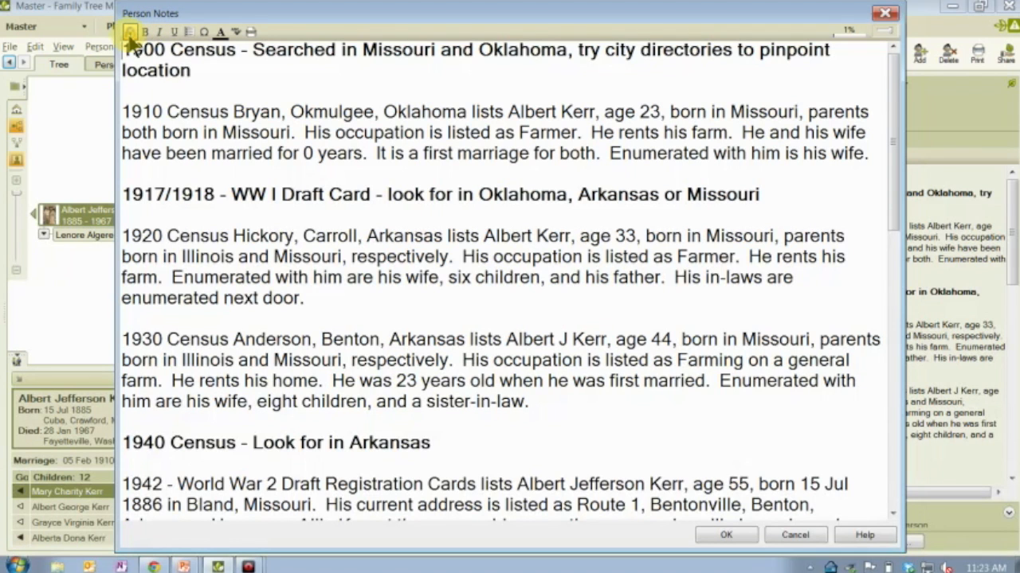
left_click(883, 17)
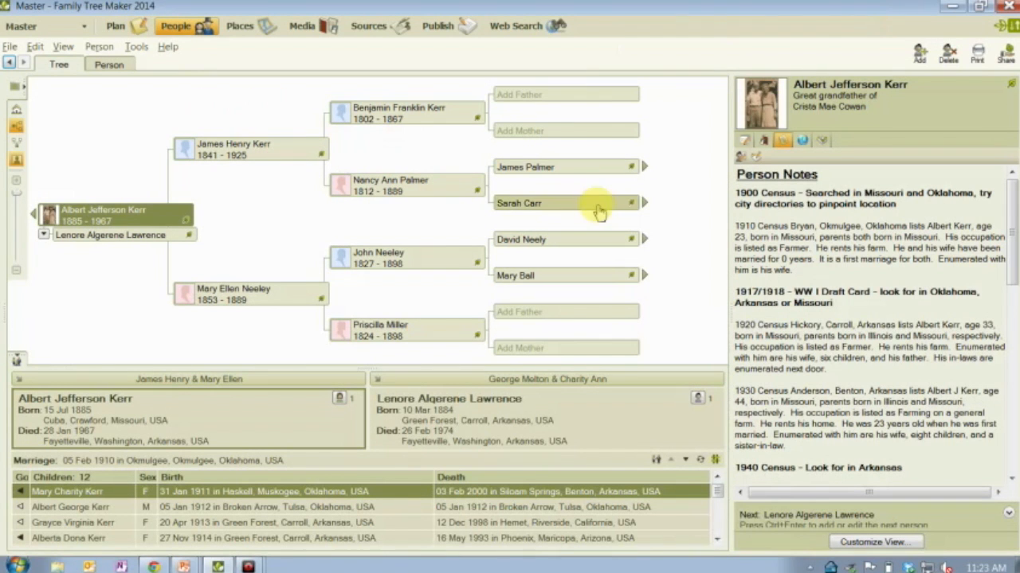
key("alt+Tab")
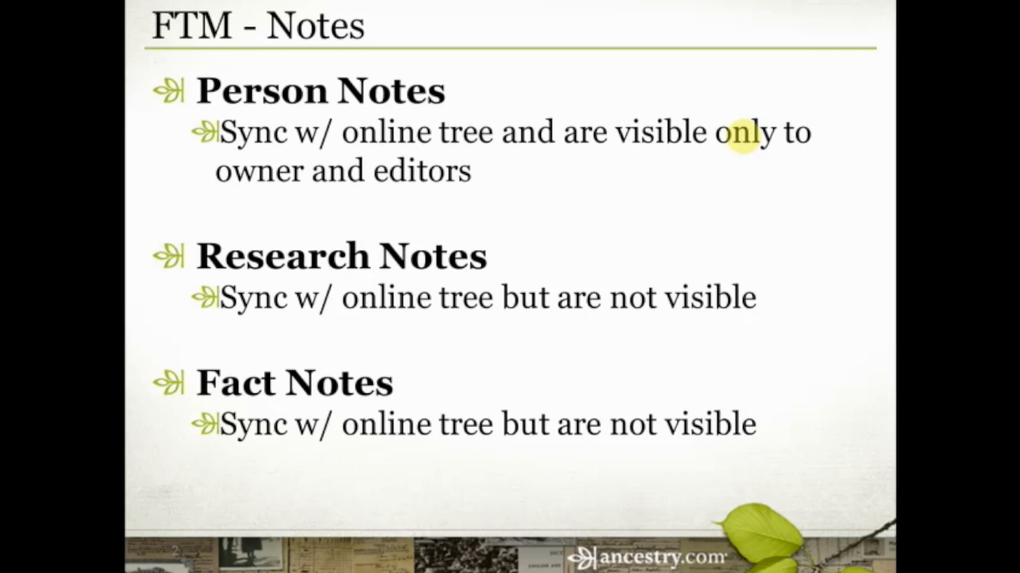
key("alt+Tab")
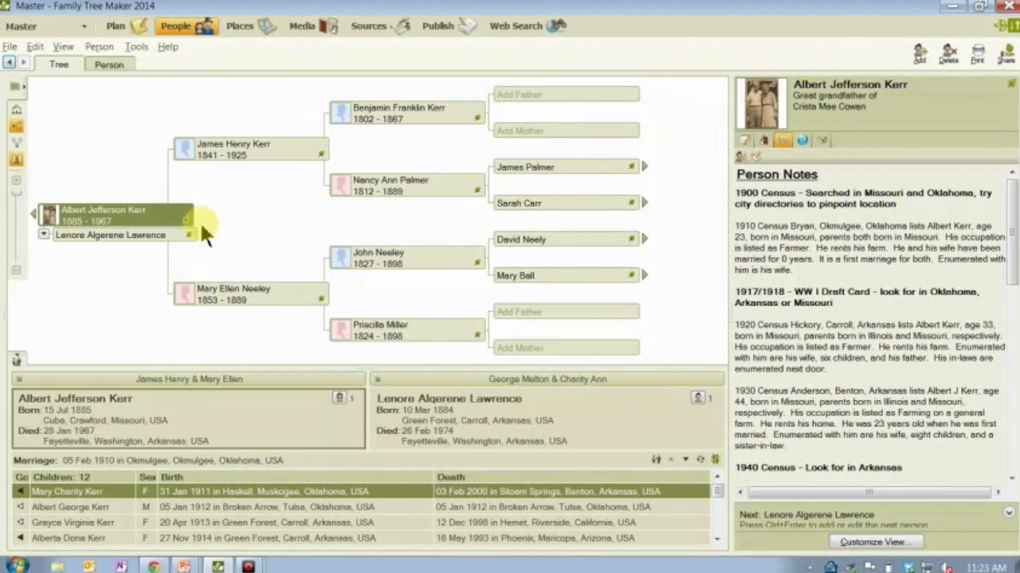
- Show the sources of the great grandfather's Name fact and open the 1910 Census Bryan, Okmulgee, Oklahoma citation
left_click(111, 66)
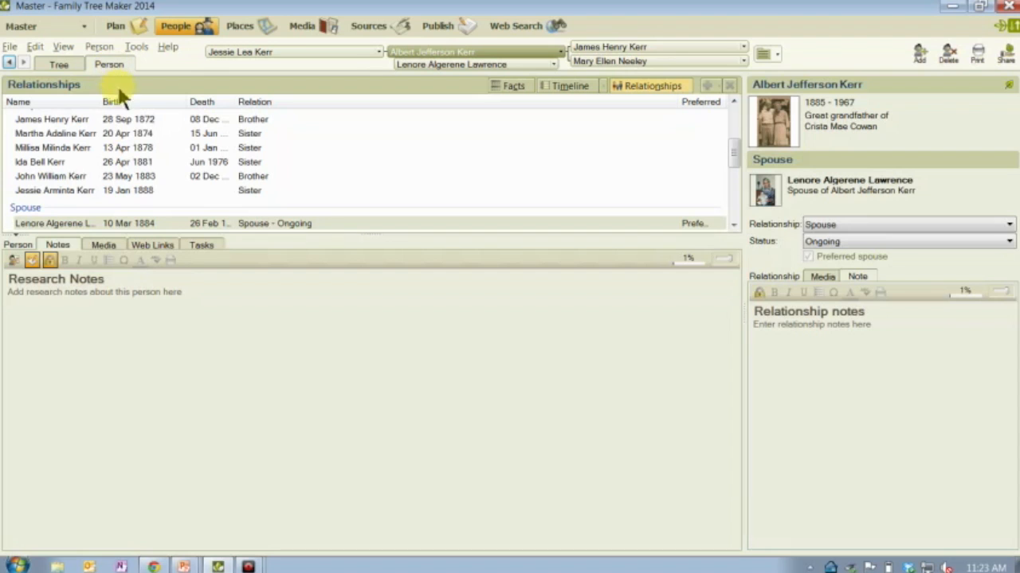
left_click(513, 86)
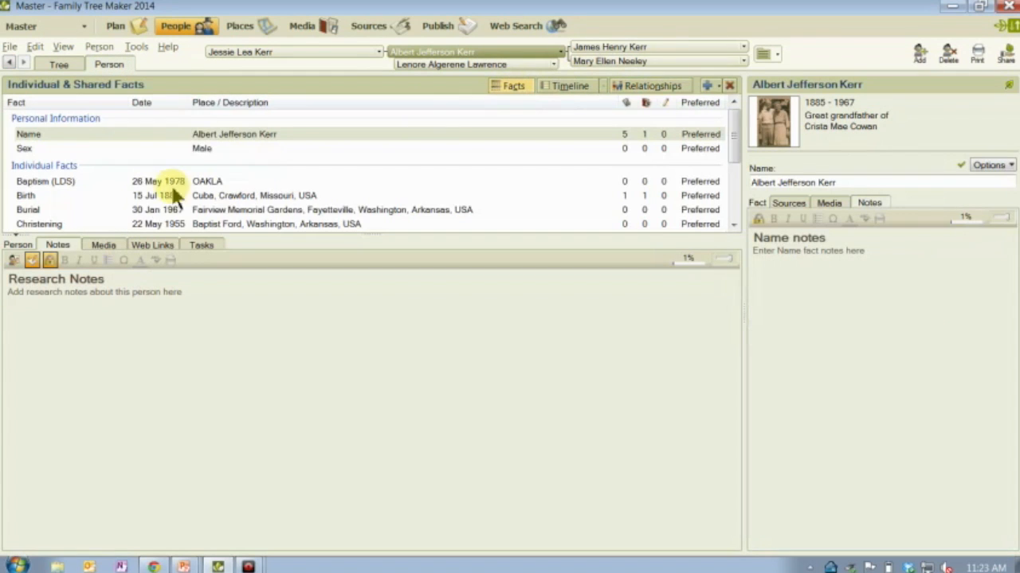
left_click(196, 139)
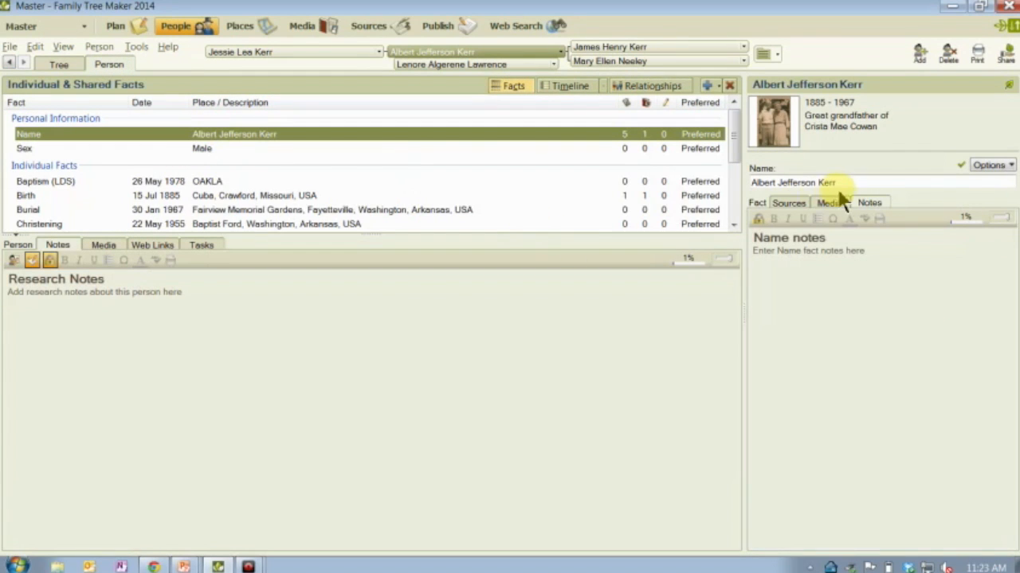
left_click(787, 203)
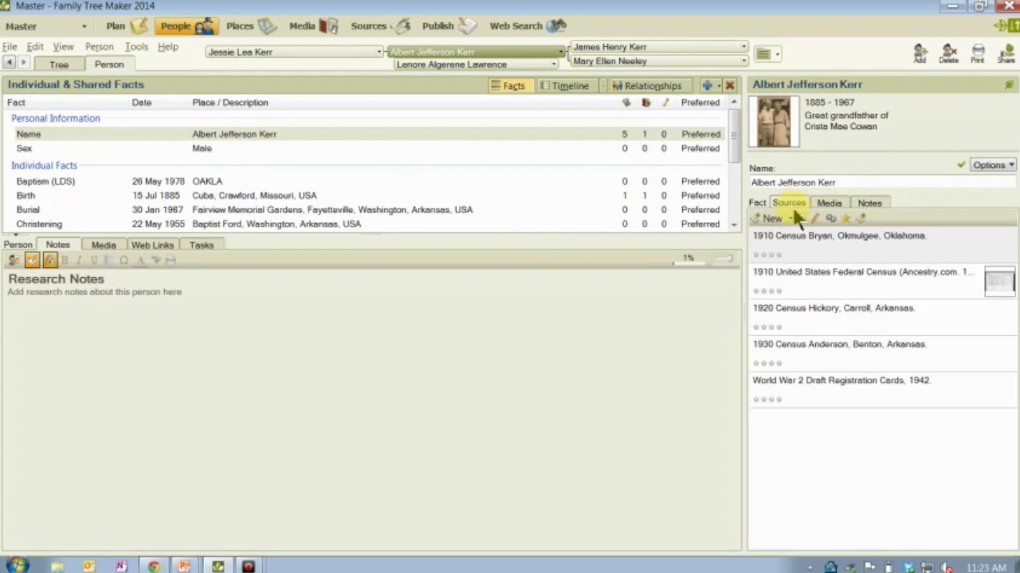
left_click(806, 250)
double_click(806, 248)
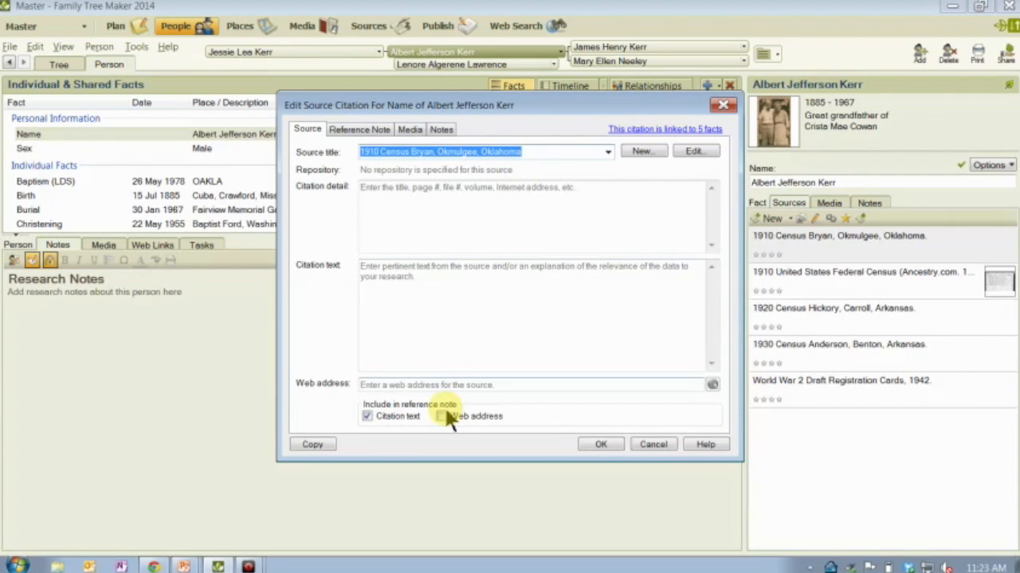
- Examine the citation text, reference note and notes areas of the 1910 Census Bryan citation, and close it
left_click(455, 290)
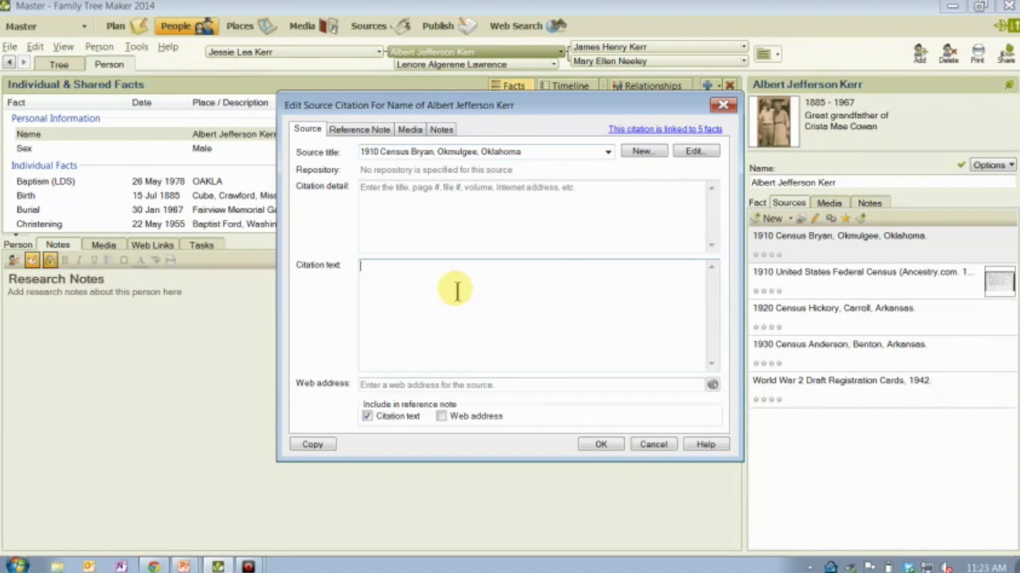
left_click(344, 129)
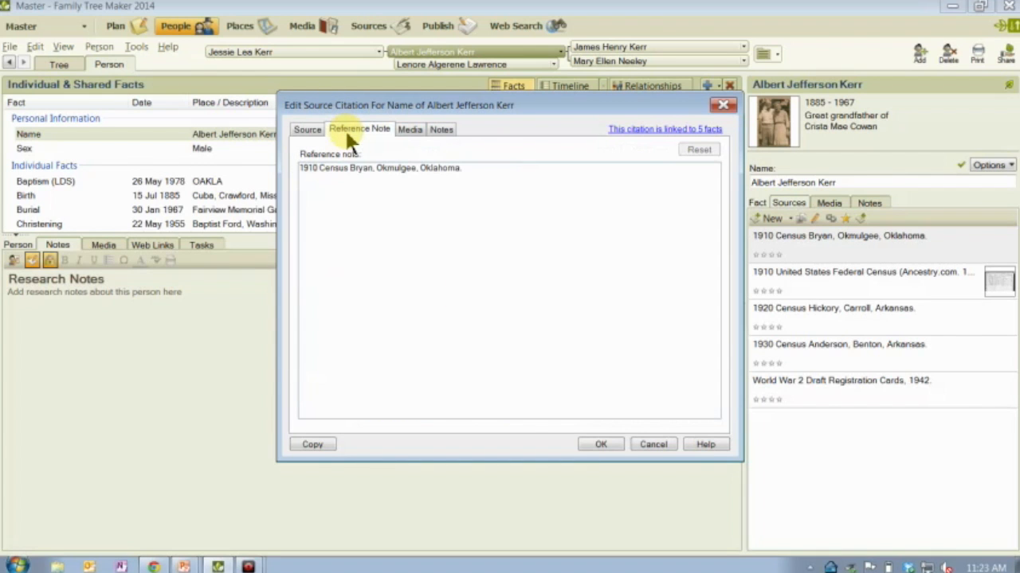
left_click(441, 130)
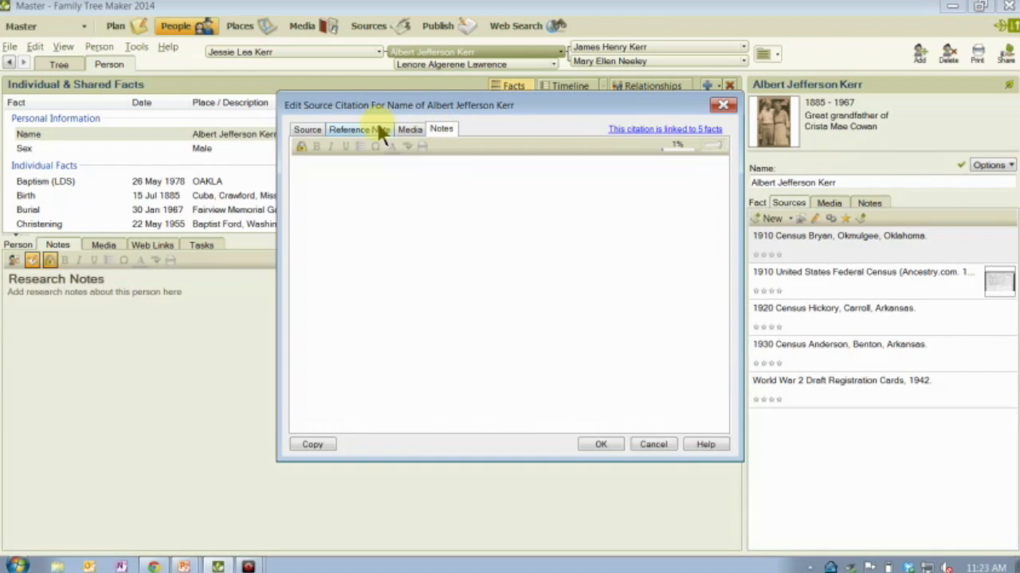
left_click(389, 216)
left_click(723, 107)
- Open the 1910 United States Federal Census citation, view its notes area, close it, and return to the family tree view
left_click(893, 278)
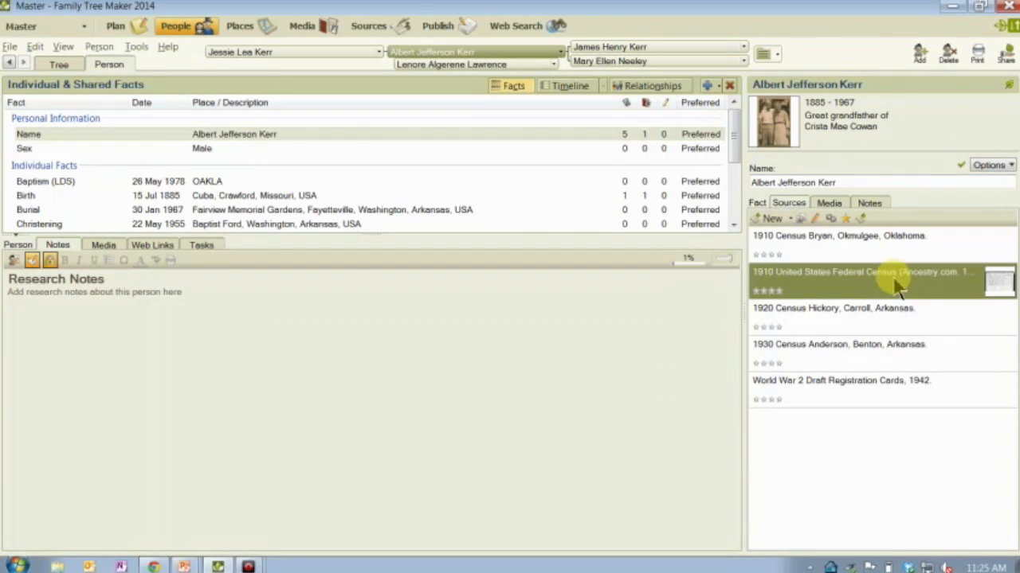
double_click(896, 283)
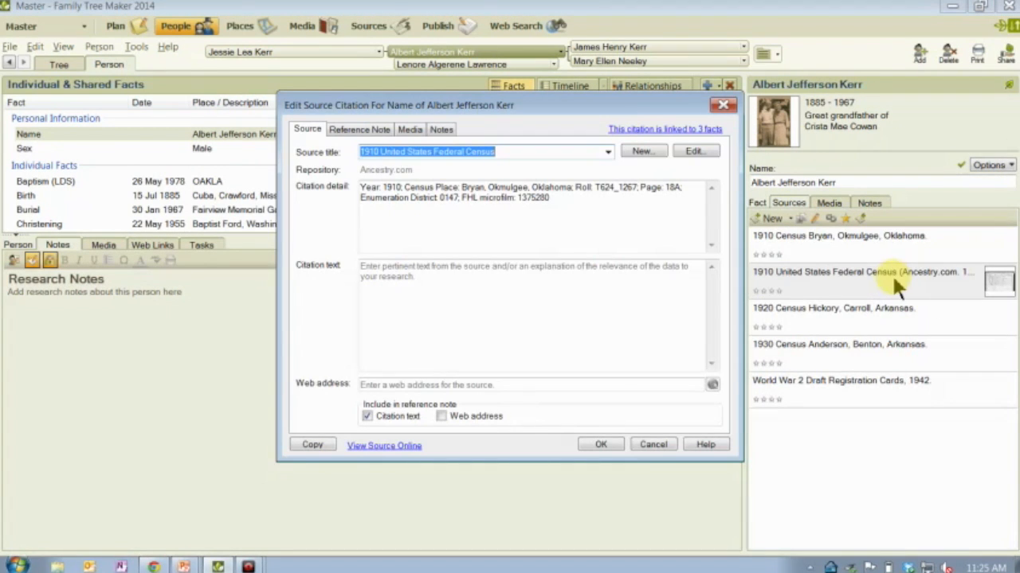
left_click(439, 130)
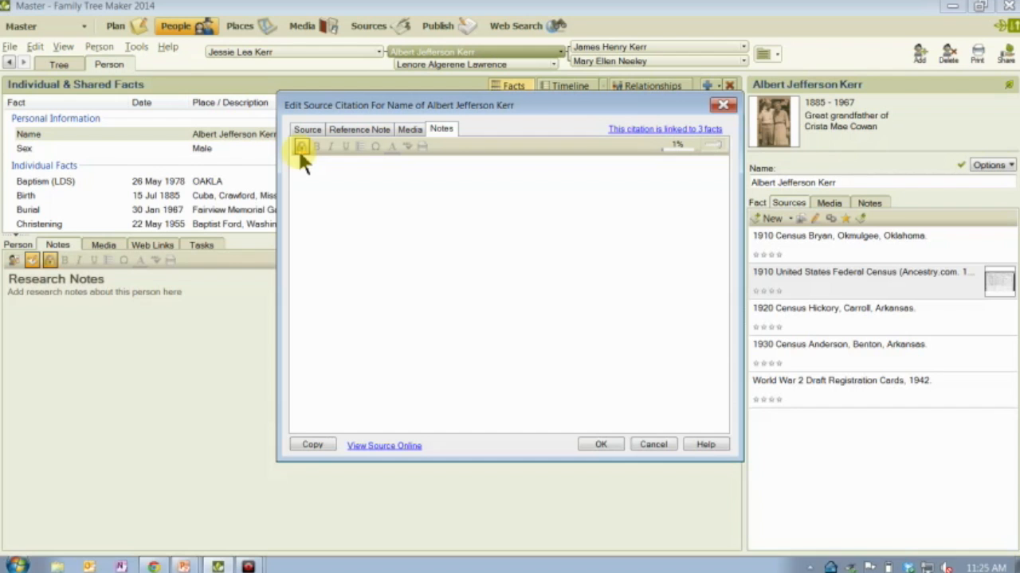
left_click(723, 105)
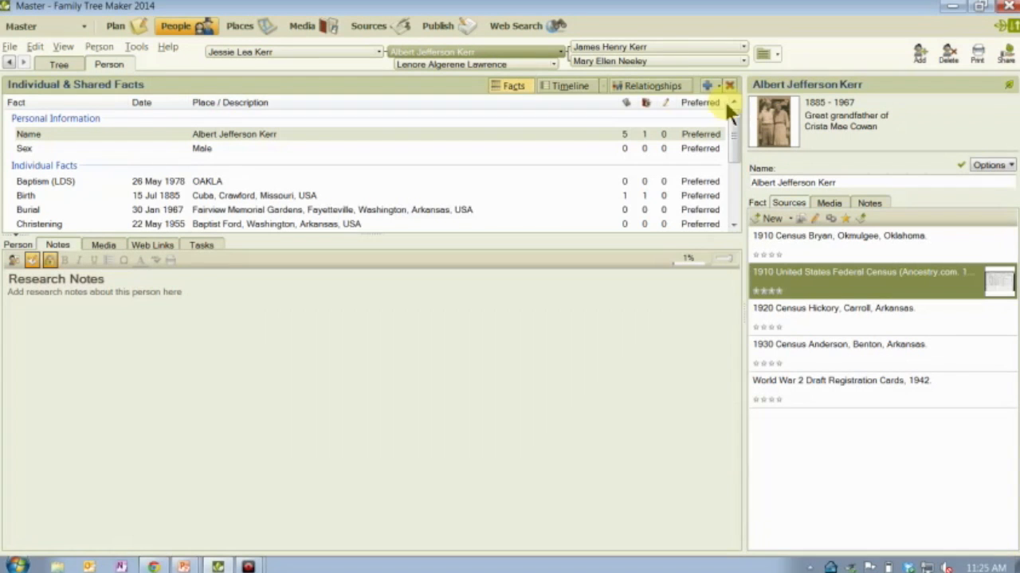
left_click(46, 67)
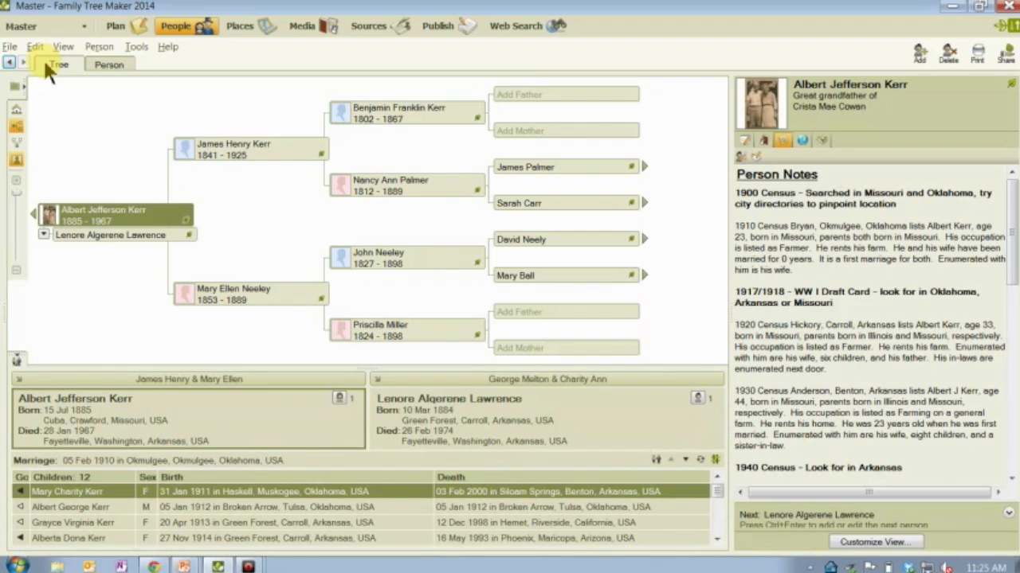
- Browse the publication charts and genealogy reports, and select the Notes Report among the person reports
left_click(453, 37)
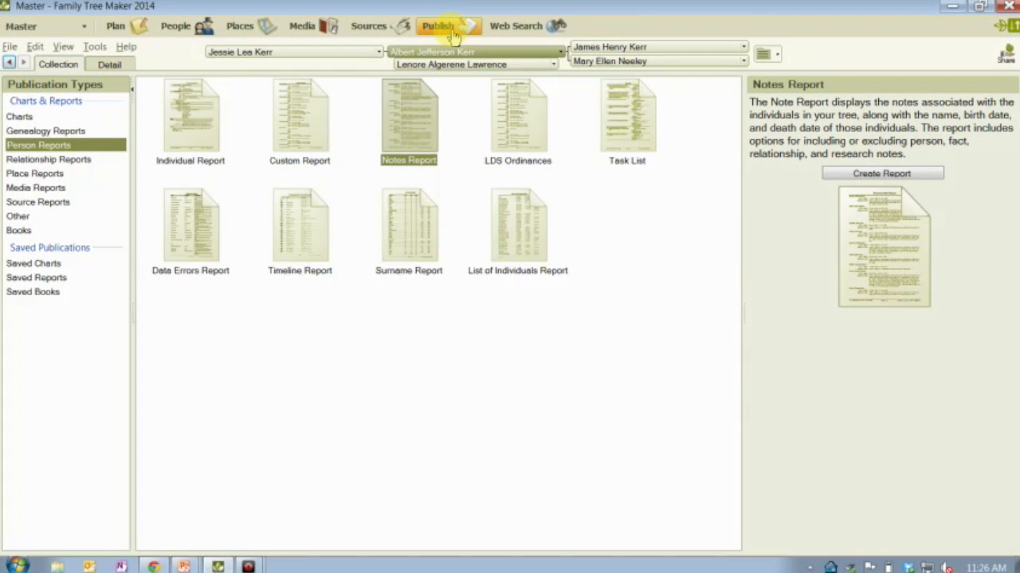
left_click(24, 117)
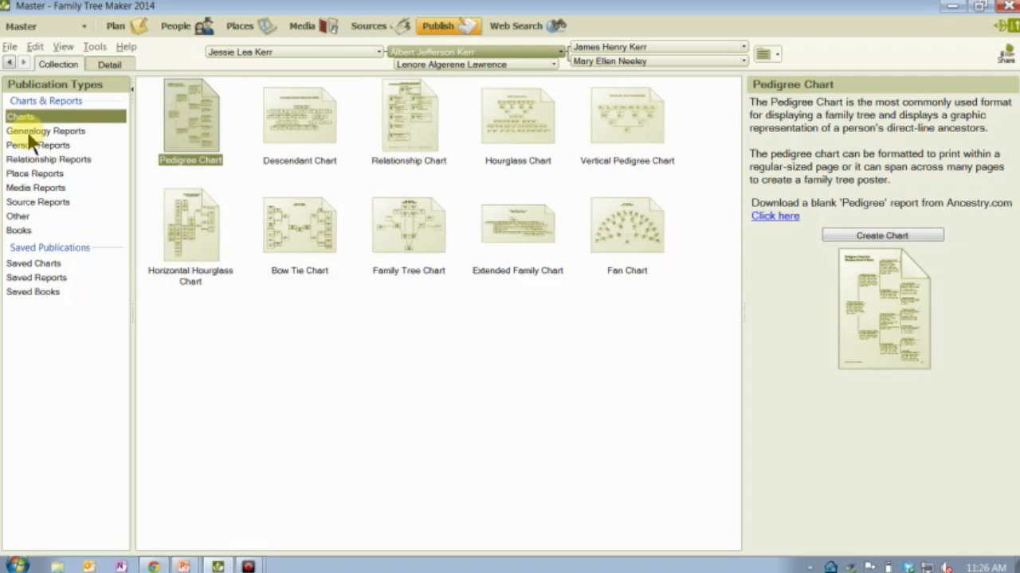
left_click(28, 131)
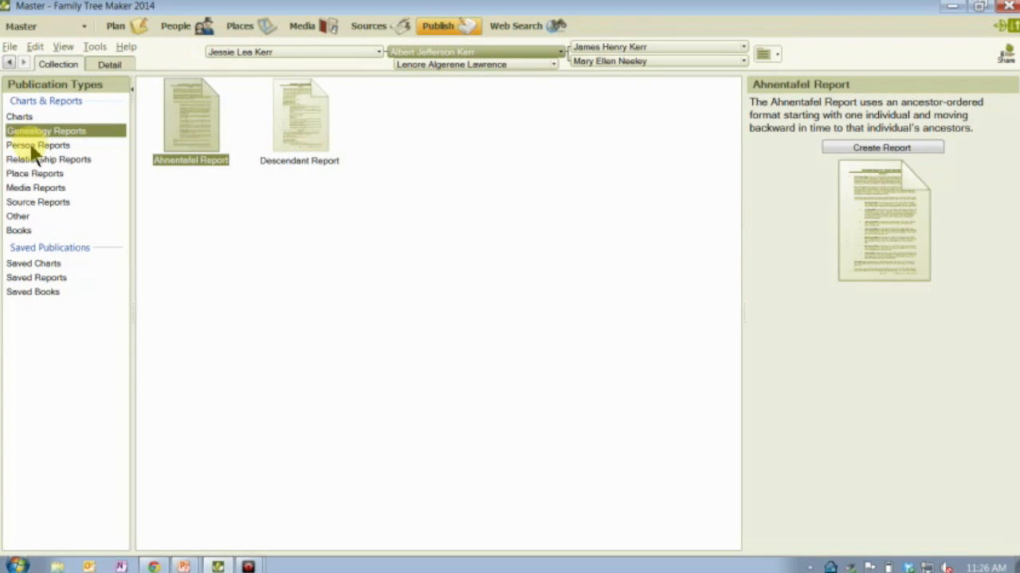
left_click(33, 146)
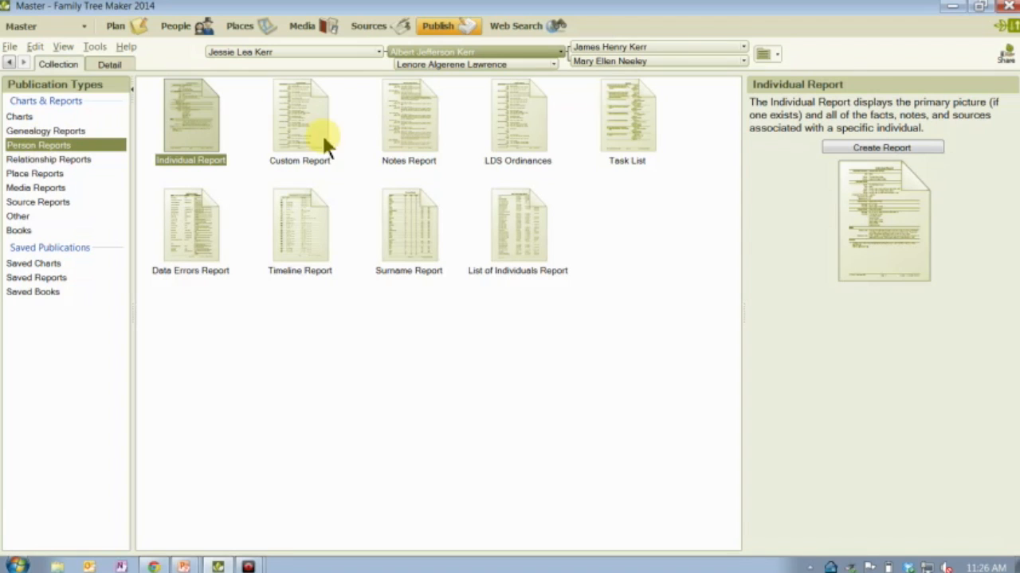
left_click(401, 119)
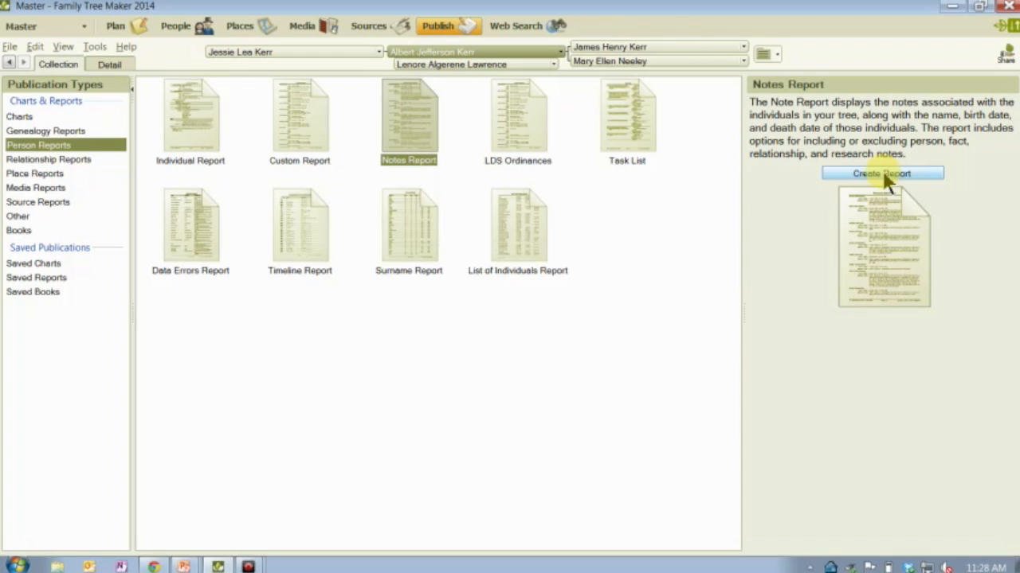
- Return to the family tree view, switch to the PowerPoint slide show, and advance to the next FTM - Notes slide
left_click(188, 26)
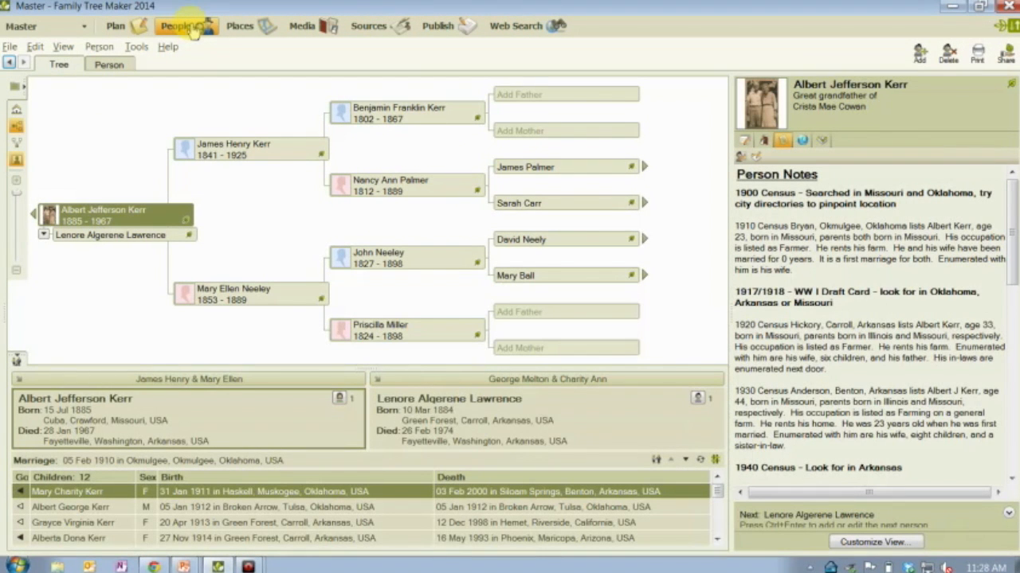
key("alt+Tab")
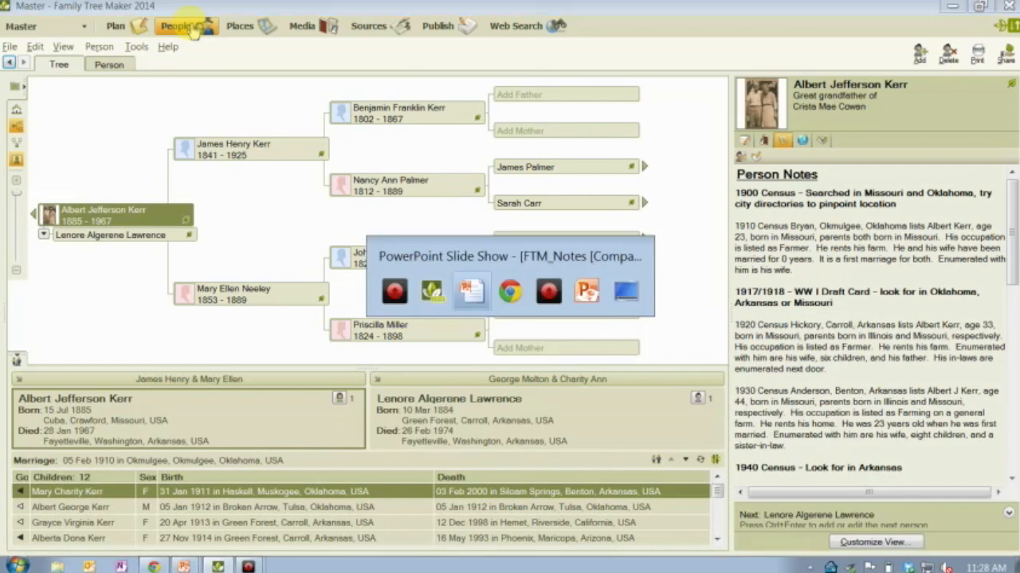
key("Right")
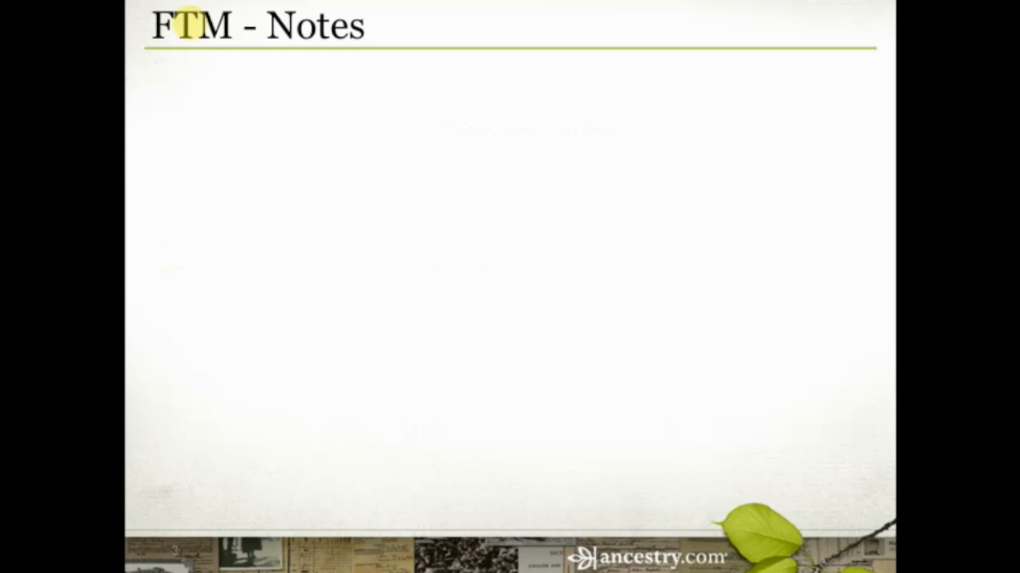